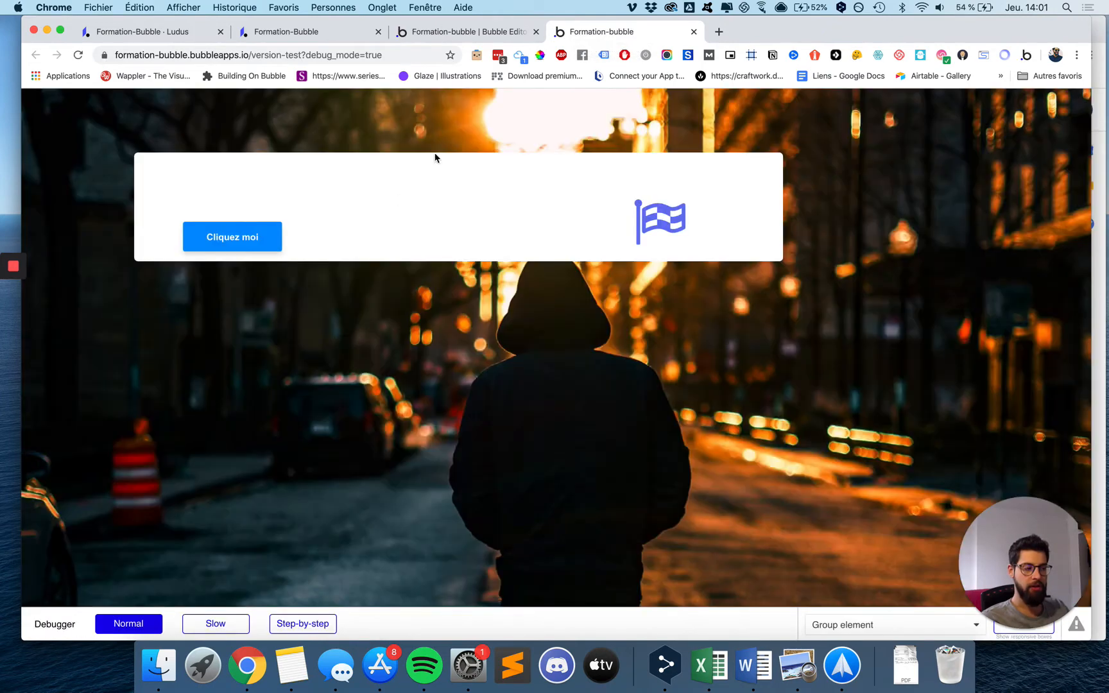
Return to the Bubble editor and delete the "User is logged in" event from the index page's workflows.
{"action": "left_click", "coordinate": [492, 38]}
{"action": "left_click", "coordinate": [498, 266]}
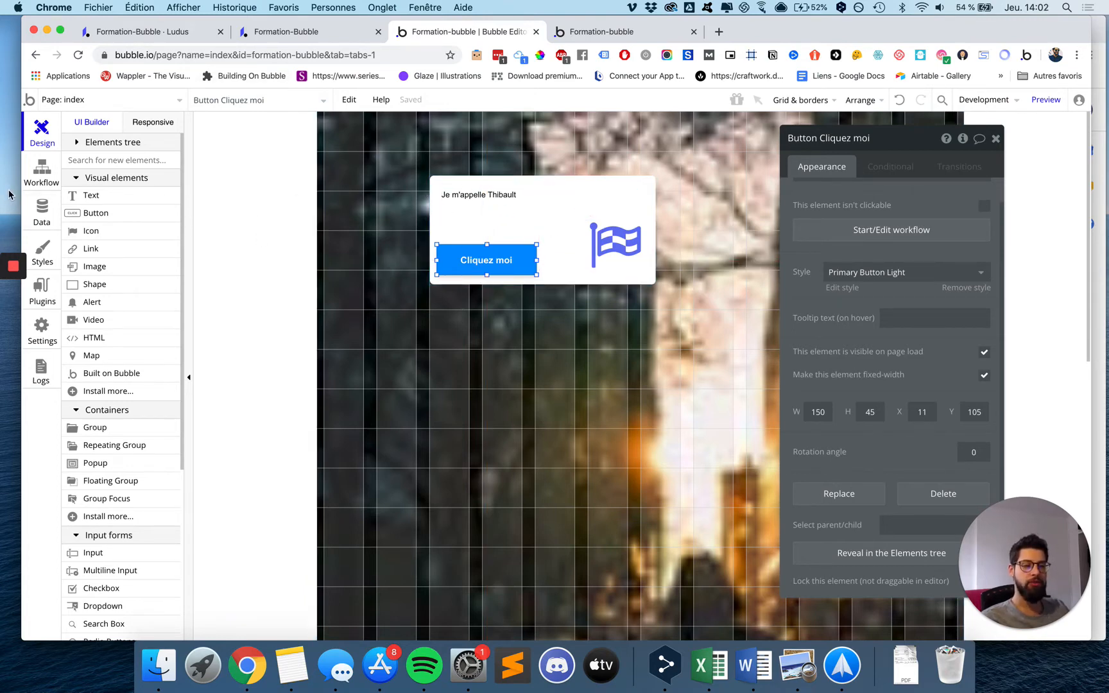
{"action": "left_click", "coordinate": [41, 179]}
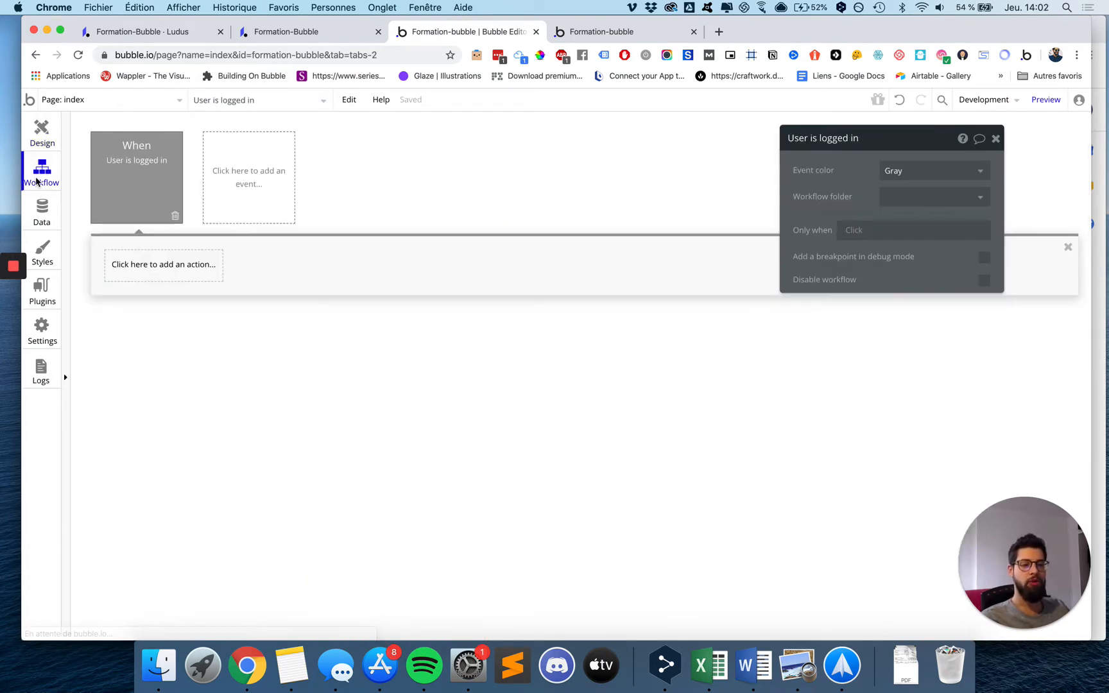
{"action": "left_click", "coordinate": [173, 216]}
Add an "An element is clicked" workflow event and assign it to the Cliquez moi button.
{"action": "left_click", "coordinate": [128, 176]}
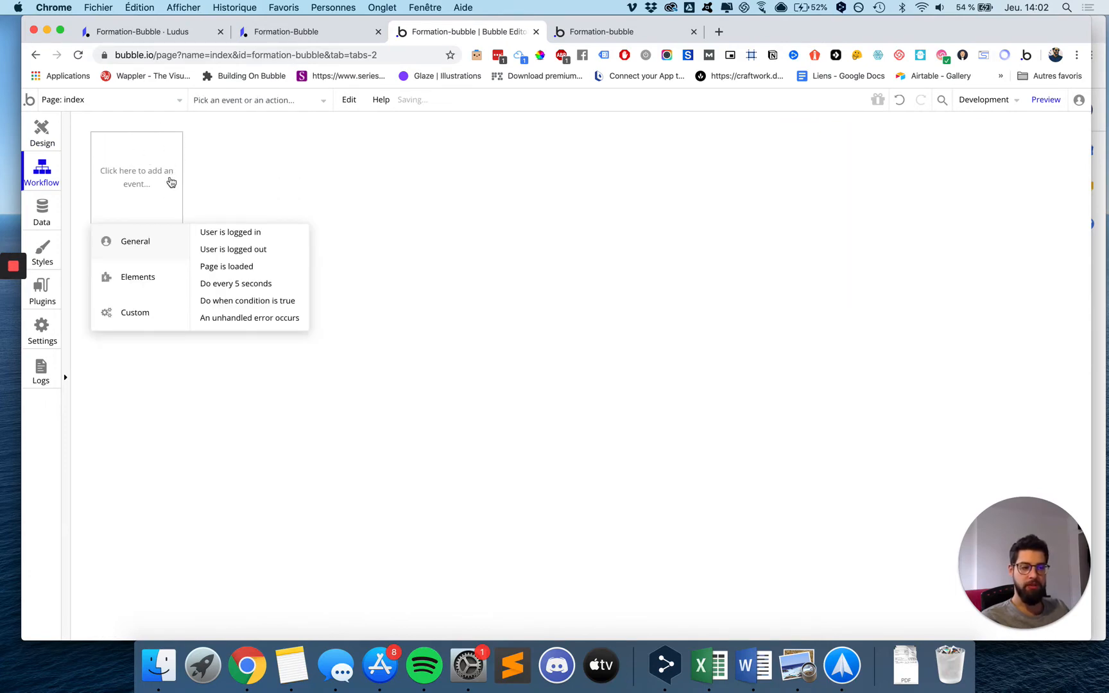
{"action": "mouse_move", "coordinate": [143, 281]}
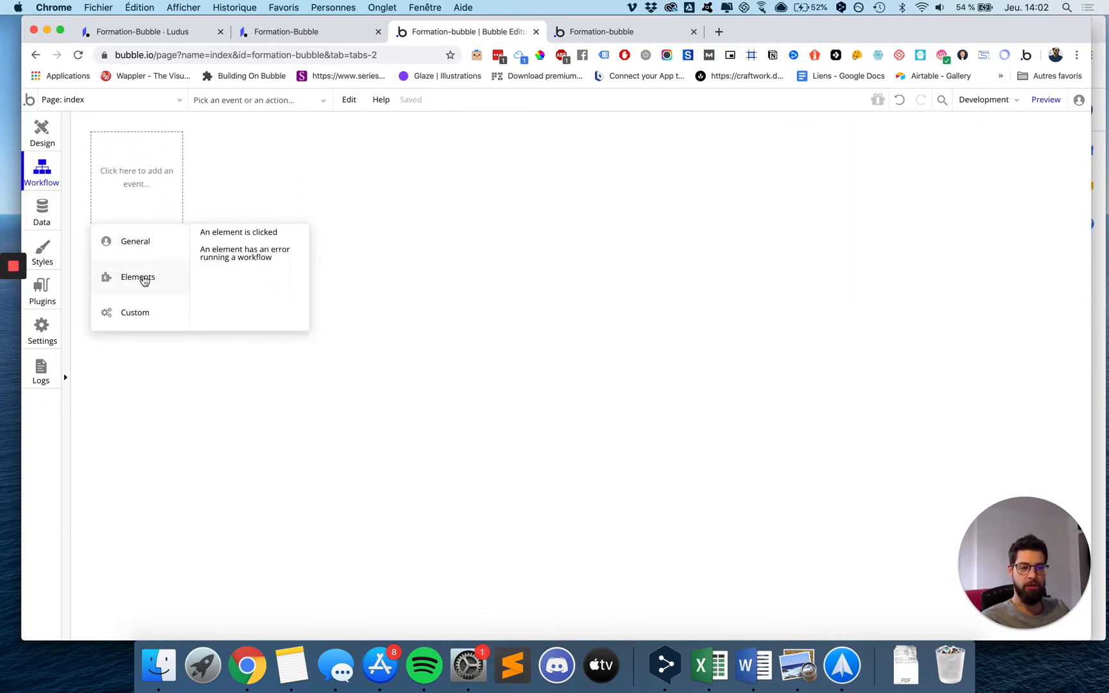
{"action": "left_click", "coordinate": [230, 239]}
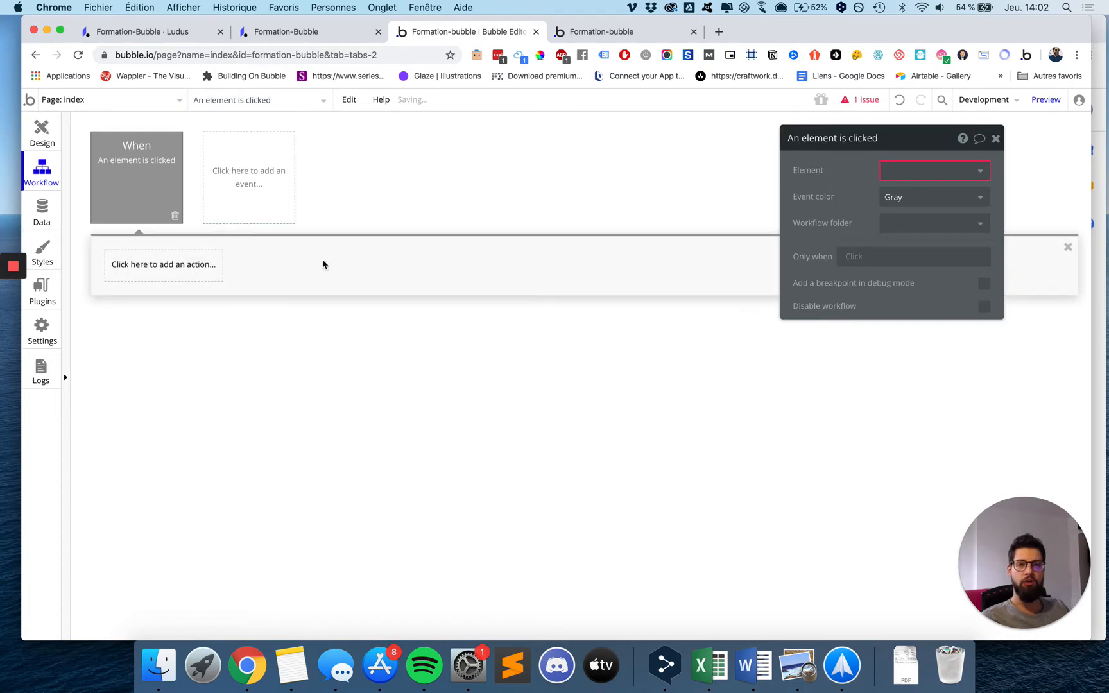
{"action": "left_click", "coordinate": [891, 172]}
{"action": "left_click", "coordinate": [904, 211]}
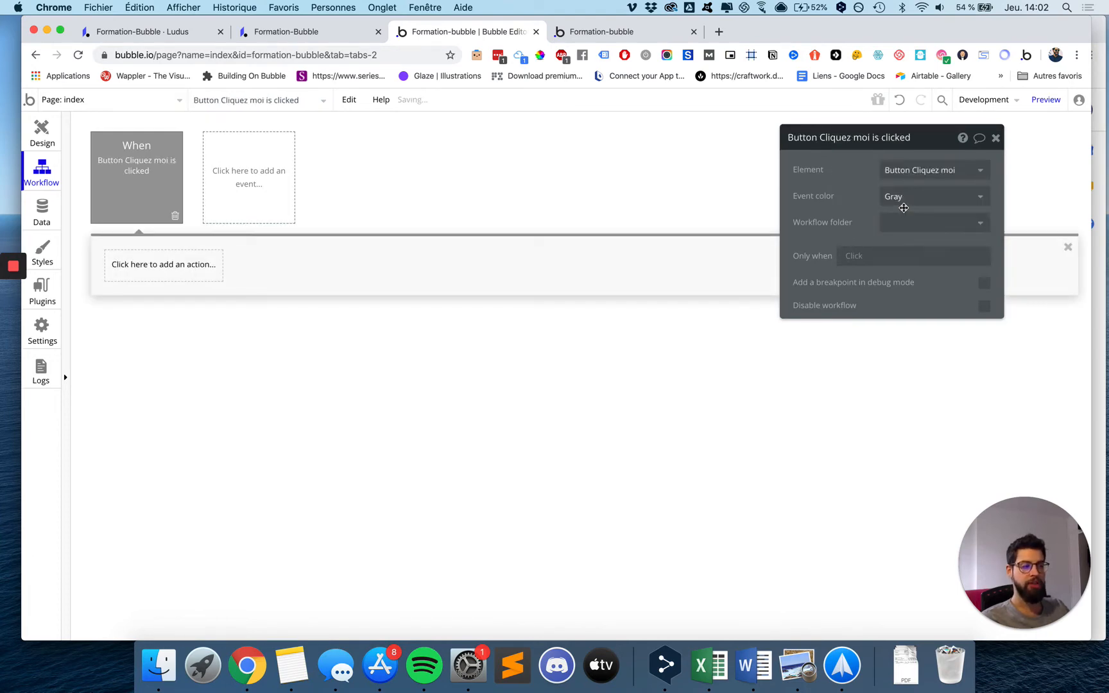
Add a Show element action to the Cliquez moi click event, targeting the introduction text.
{"action": "left_click", "coordinate": [163, 273]}
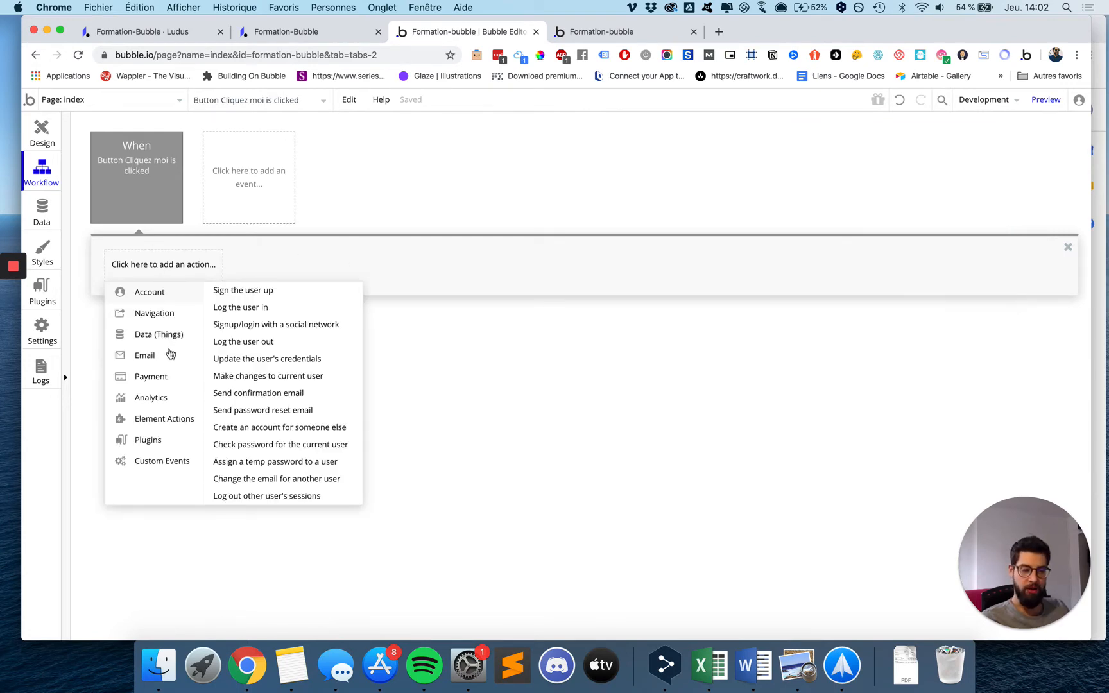
{"action": "mouse_move", "coordinate": [173, 421]}
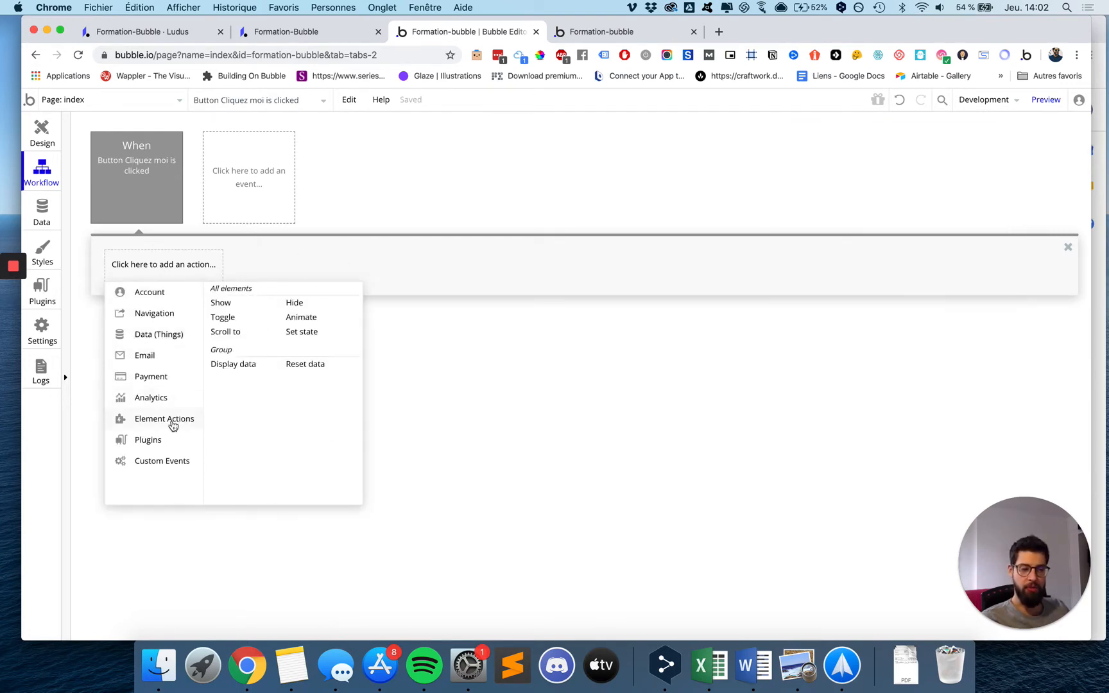
{"action": "left_click", "coordinate": [225, 303]}
{"action": "left_click", "coordinate": [899, 168]}
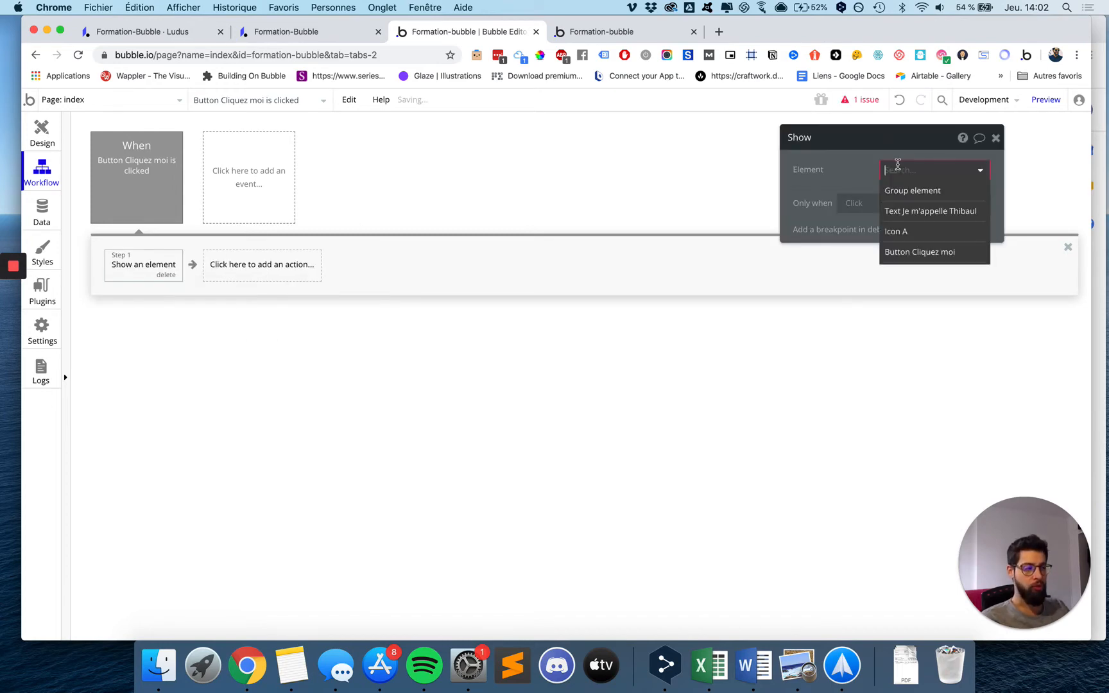
{"action": "left_click", "coordinate": [902, 214]}
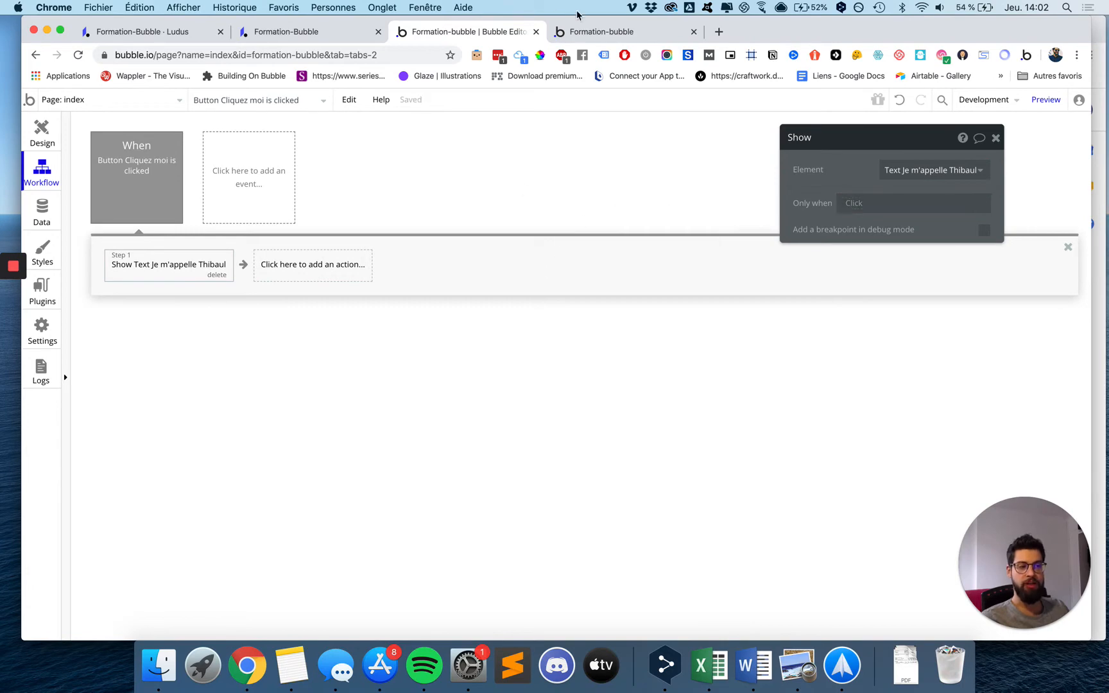
Test the Cliquez moi button in the app preview and return to the editor.
{"action": "left_click", "coordinate": [587, 31]}
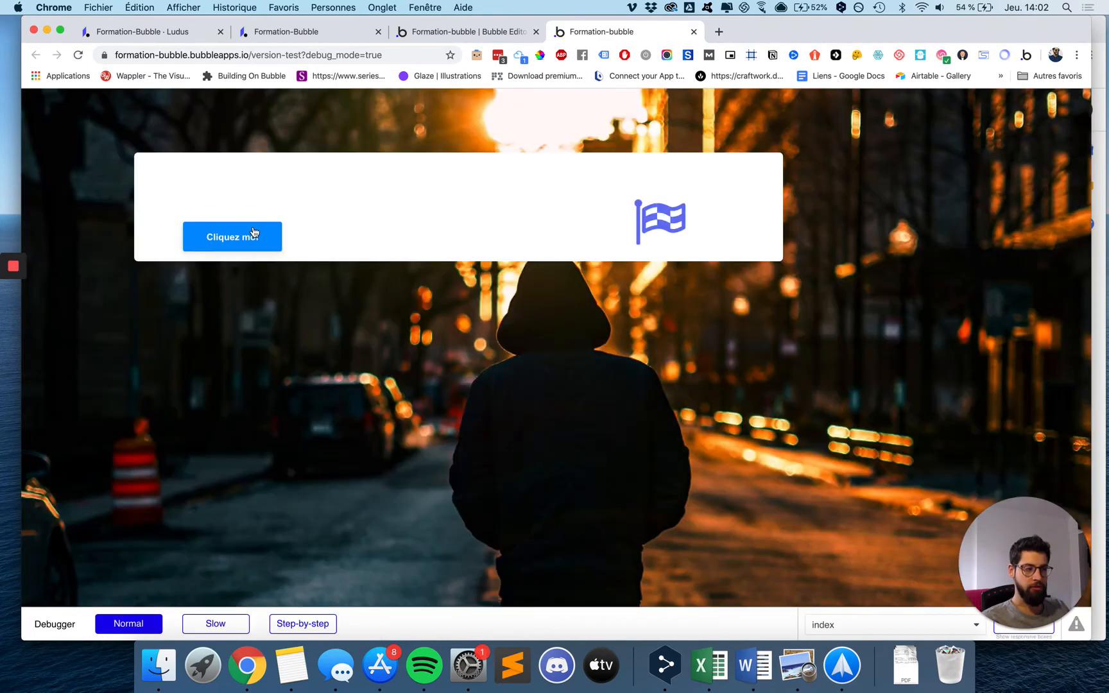
{"action": "left_click", "coordinate": [253, 233]}
{"action": "left_click", "coordinate": [448, 36]}
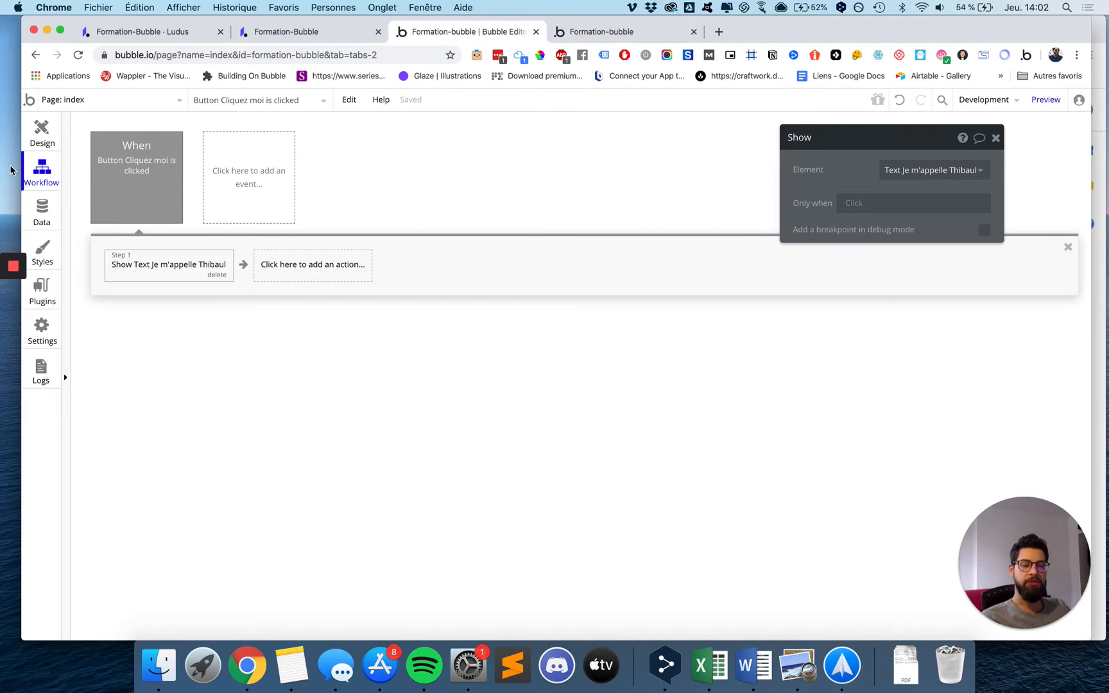
Delete the Cliquez moi click event together with its Show action.
{"action": "left_click", "coordinate": [40, 134]}
{"action": "left_click", "coordinate": [44, 162]}
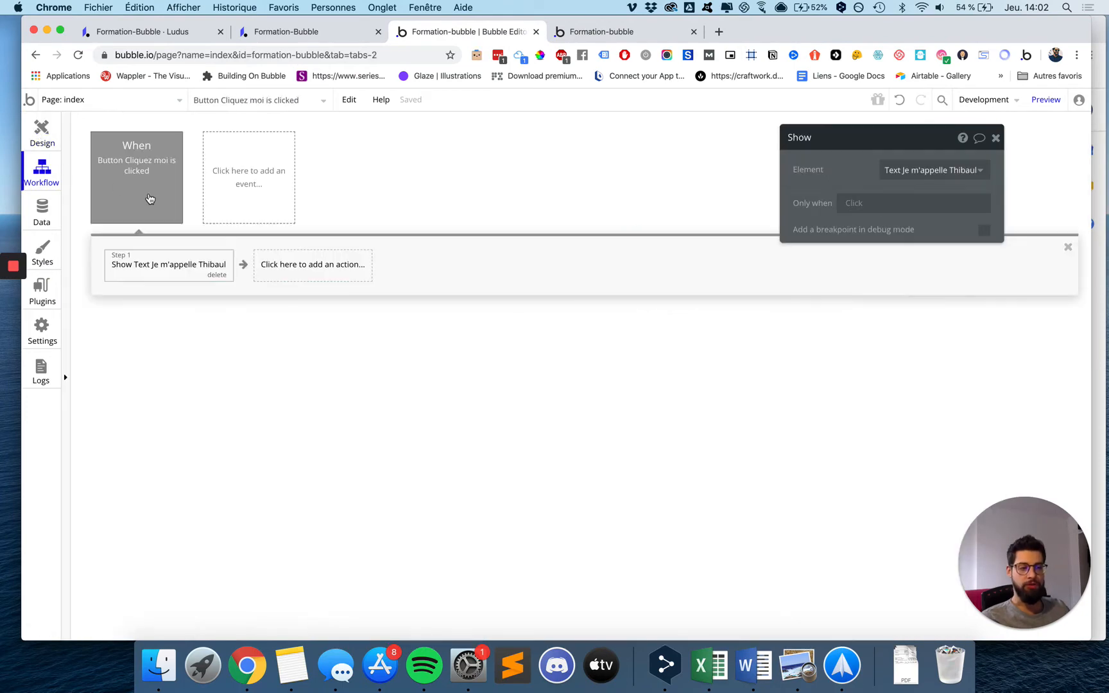
{"action": "left_click", "coordinate": [149, 210]}
{"action": "key", "text": "Delete"}
Return to the index page's design view and reload the editor.
{"action": "left_click", "coordinate": [57, 135]}
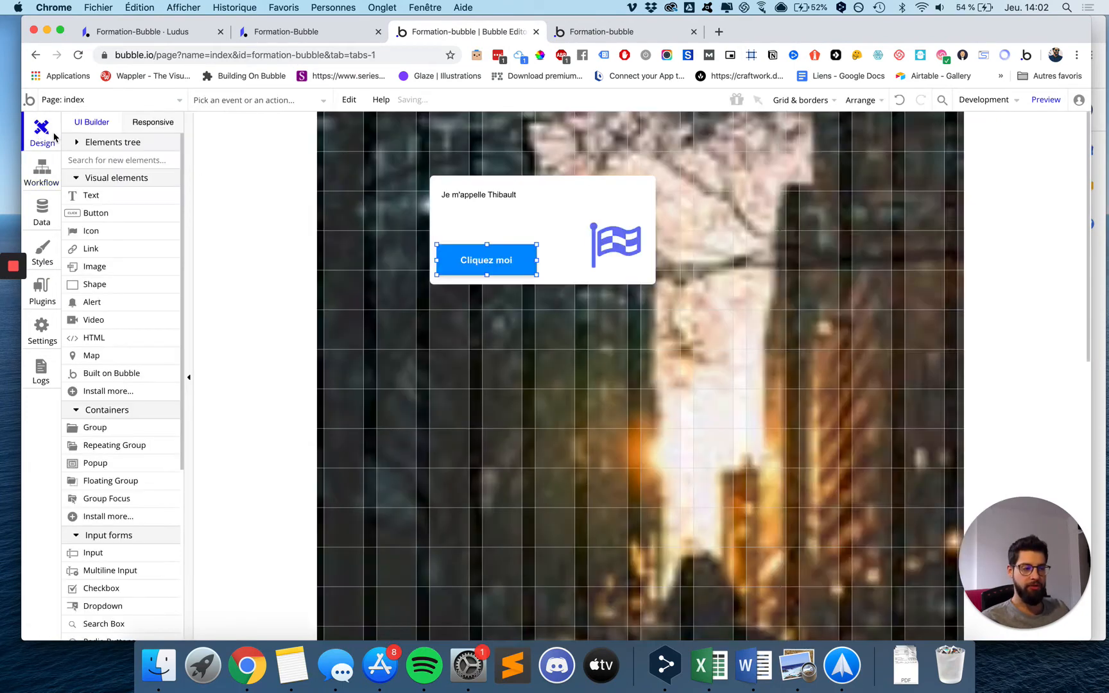
{"action": "left_click", "coordinate": [249, 216]}
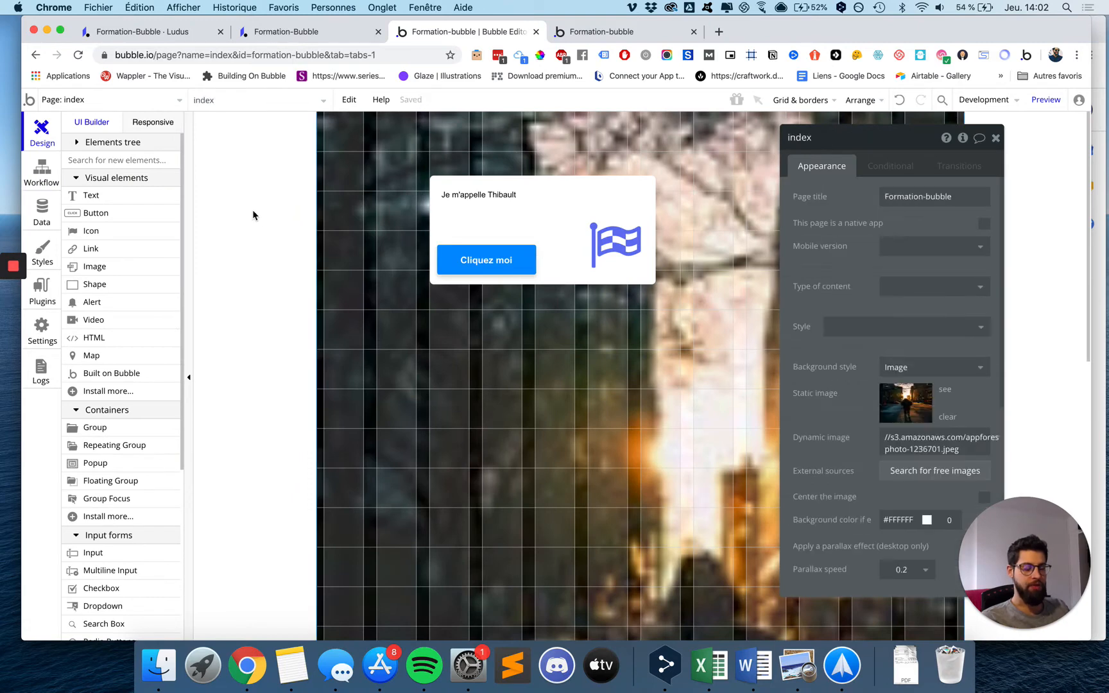
{"action": "key", "text": "super+r"}
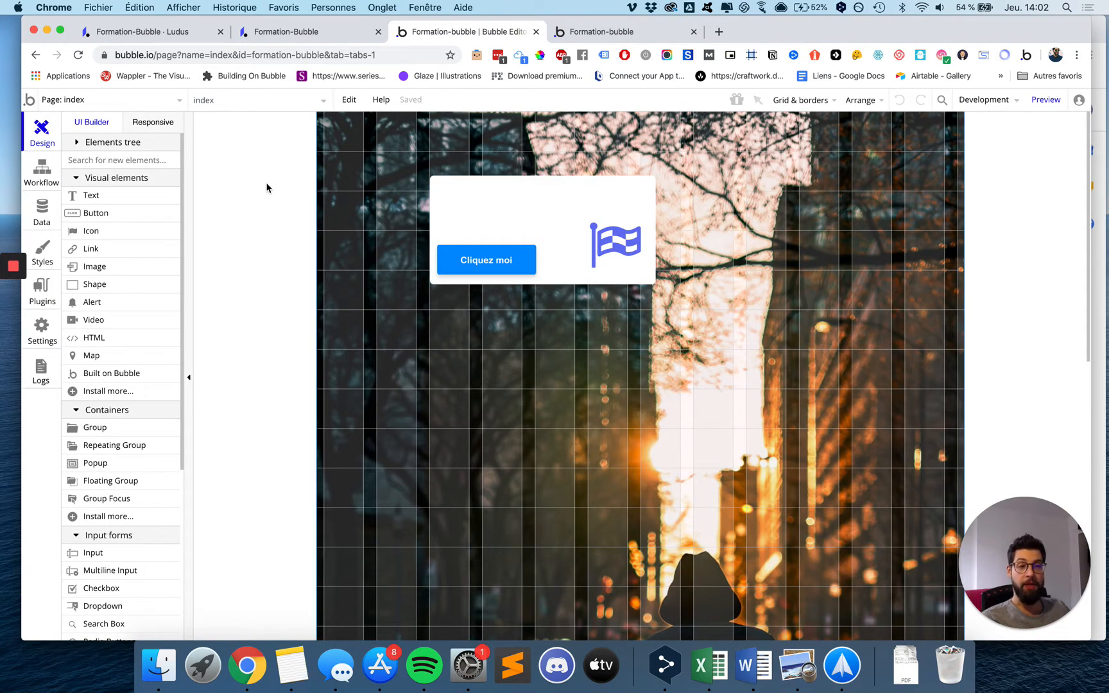
Reveal the hidden introduction text by finding it among the page's elements, and examine its properties.
{"action": "left_click", "coordinate": [225, 106]}
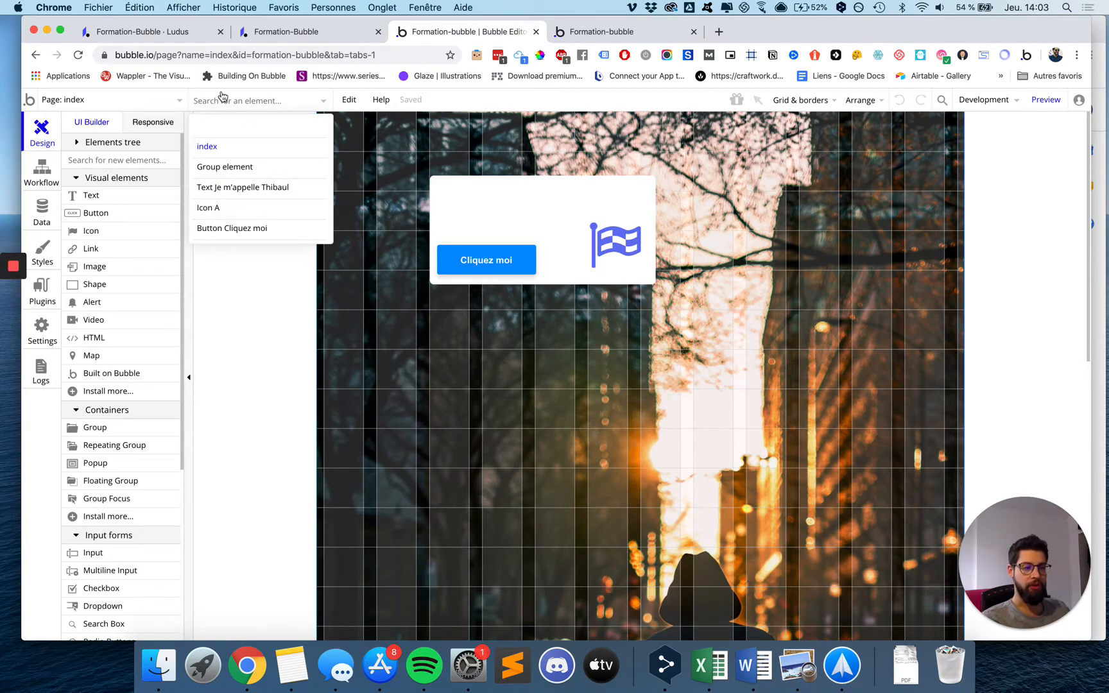
{"action": "left_click", "coordinate": [229, 187]}
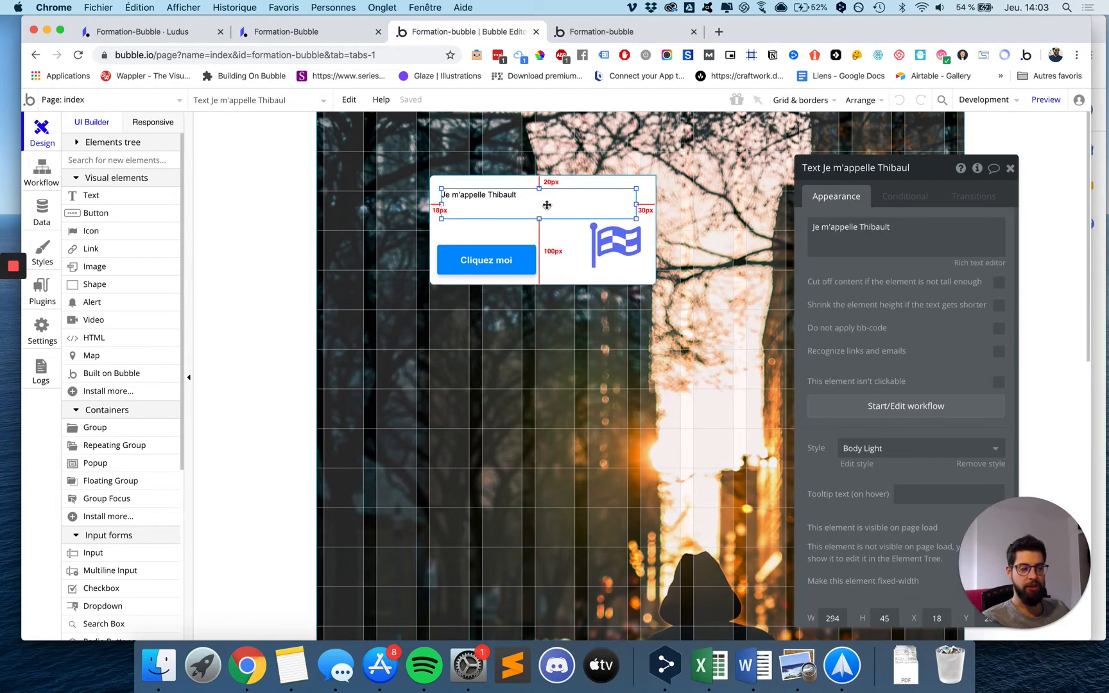
{"action": "left_click", "coordinate": [269, 252]}
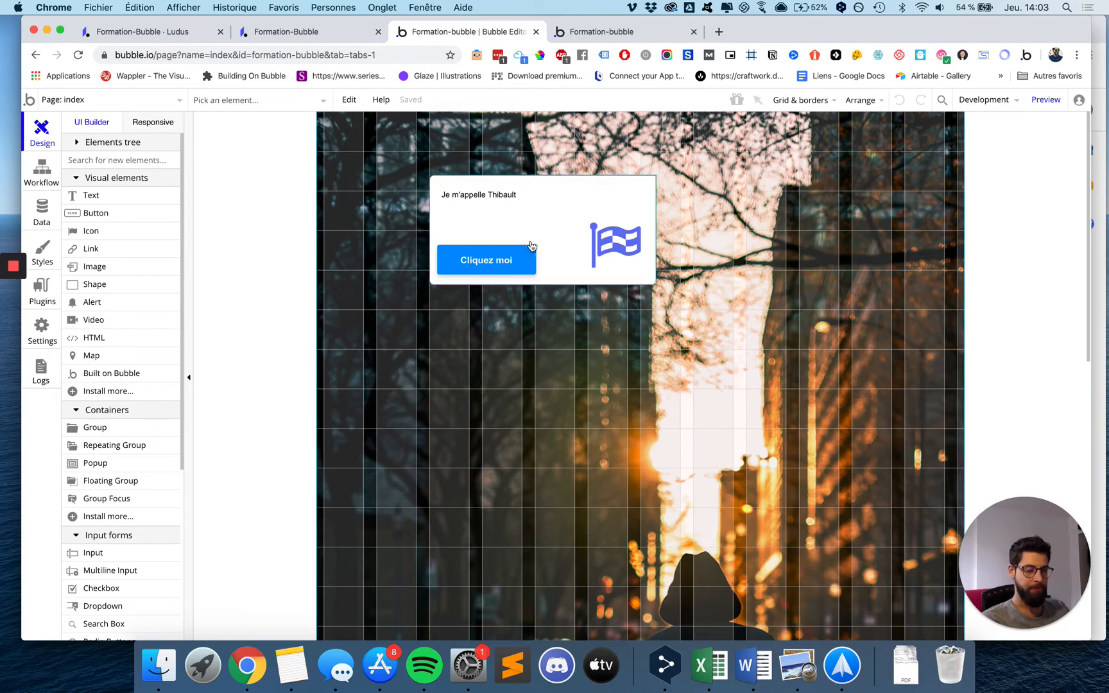
{"action": "left_click", "coordinate": [523, 206]}
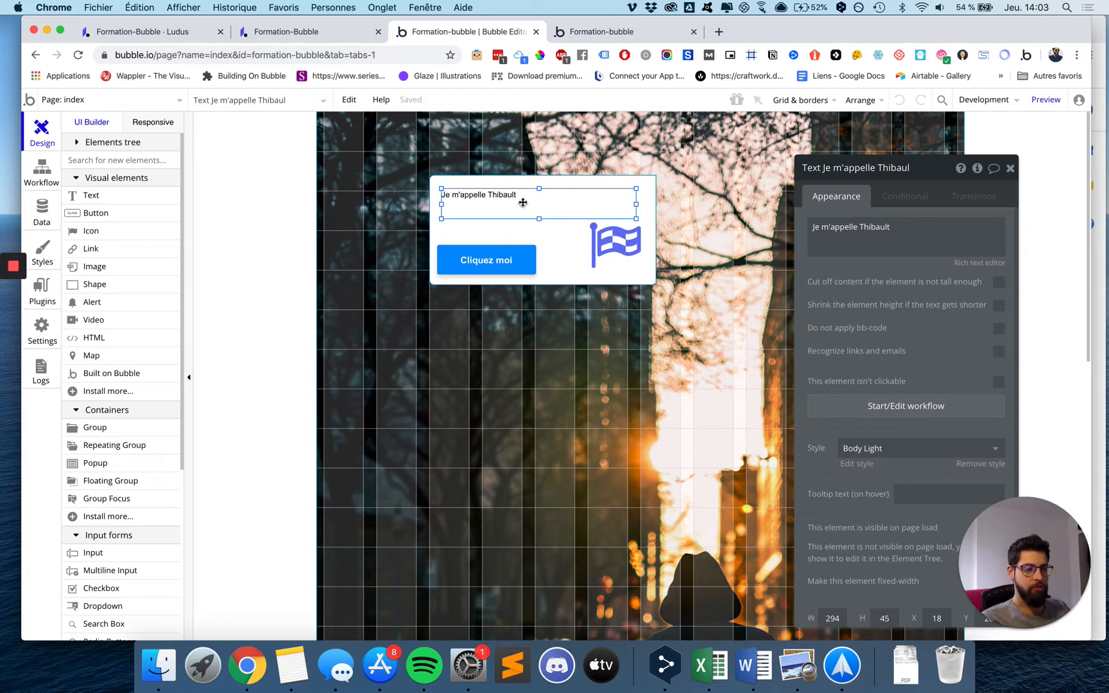
Start a click workflow for the Cliquez moi button directly from its properties.
{"action": "left_click", "coordinate": [507, 260]}
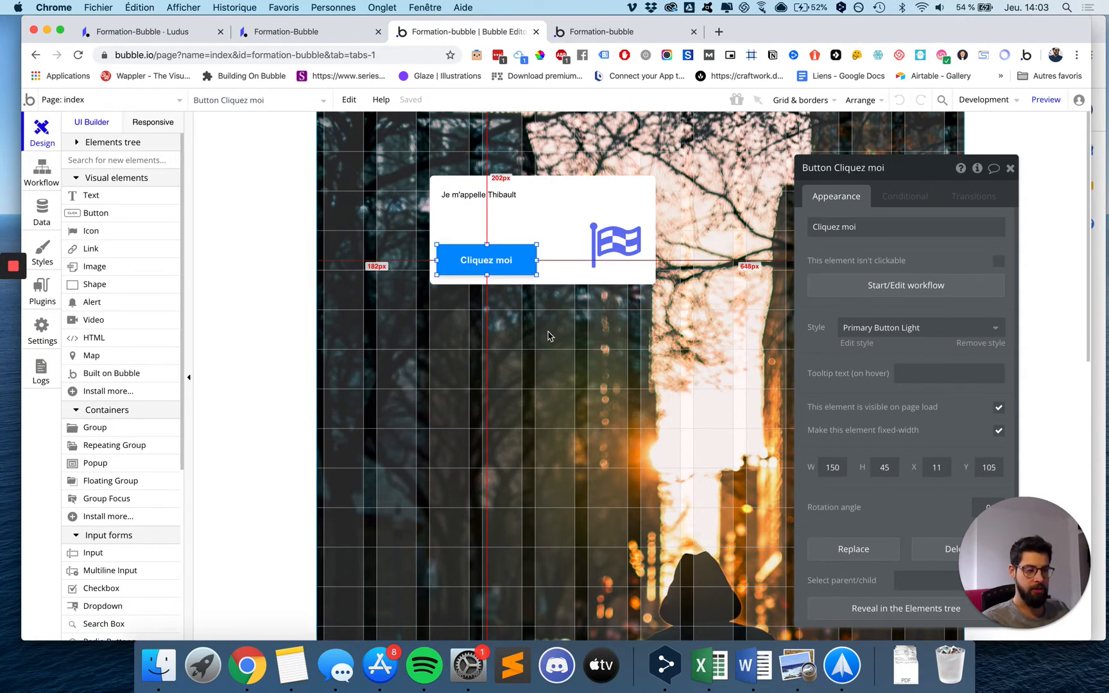
{"action": "left_click", "coordinate": [898, 287]}
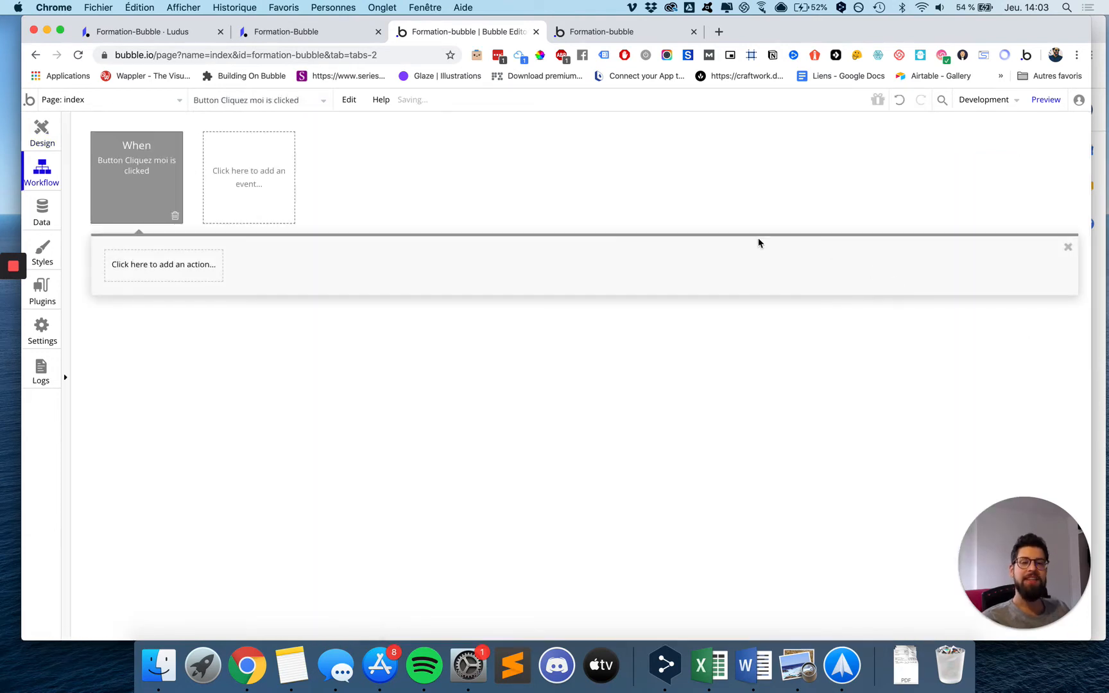
{"action": "mouse_move", "coordinate": [136, 172]}
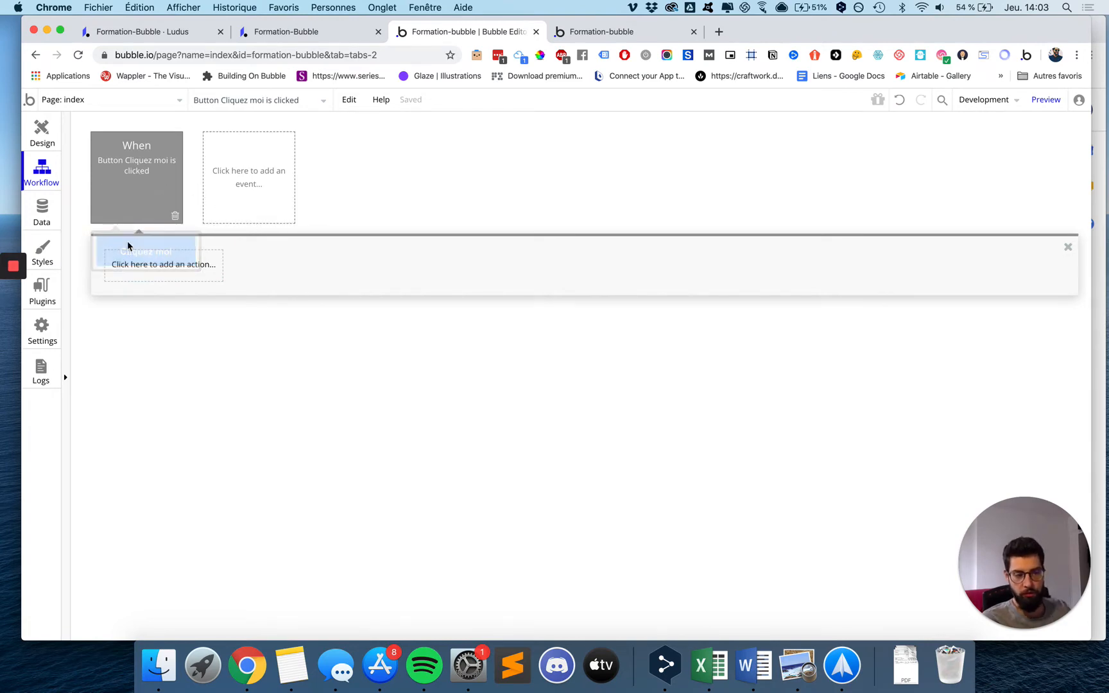
Add a Show element action to the button's new workflow, with the introduction text as its element.
{"action": "left_click", "coordinate": [182, 265]}
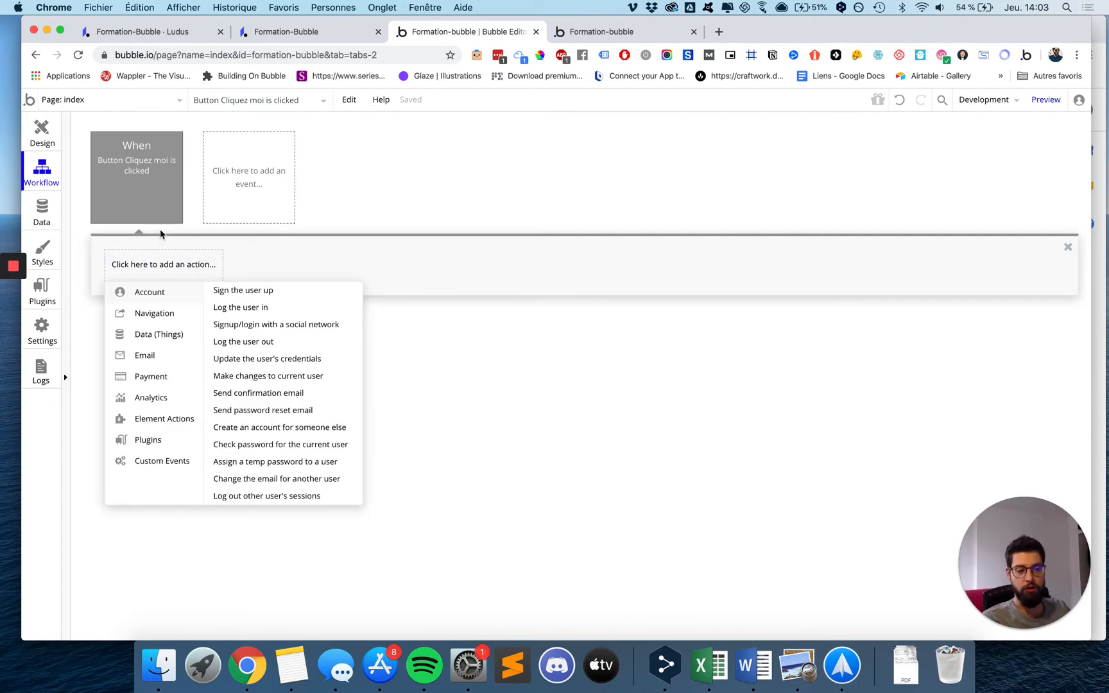
{"action": "mouse_move", "coordinate": [157, 425]}
{"action": "left_click", "coordinate": [233, 309]}
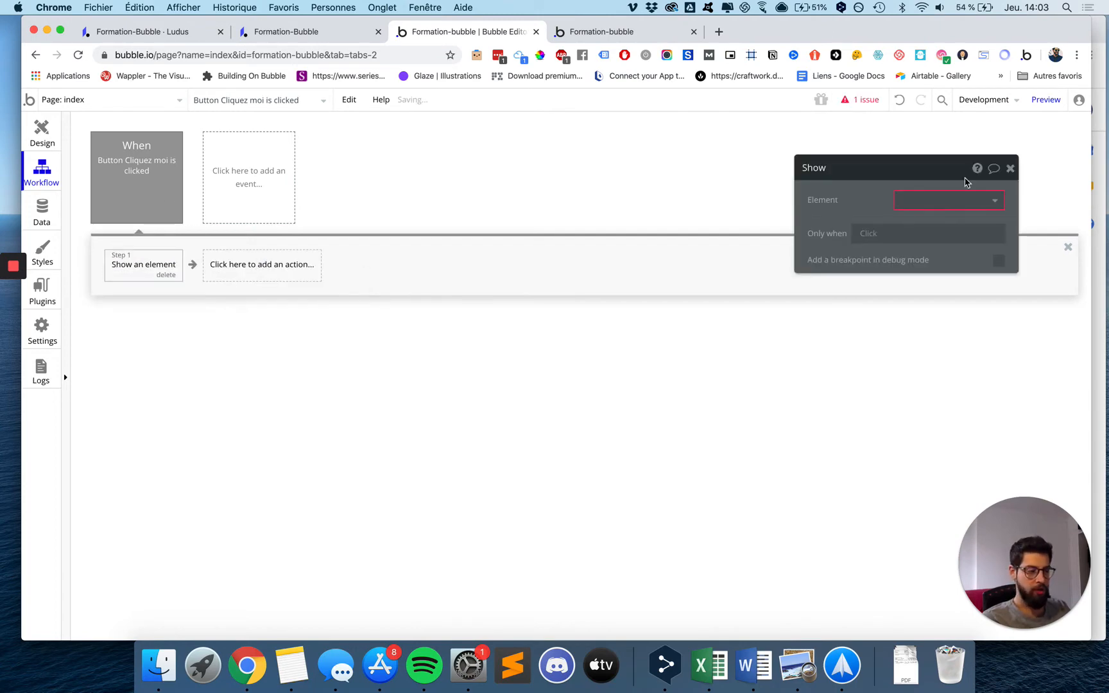
{"action": "left_click", "coordinate": [910, 199]}
{"action": "left_click", "coordinate": [921, 243]}
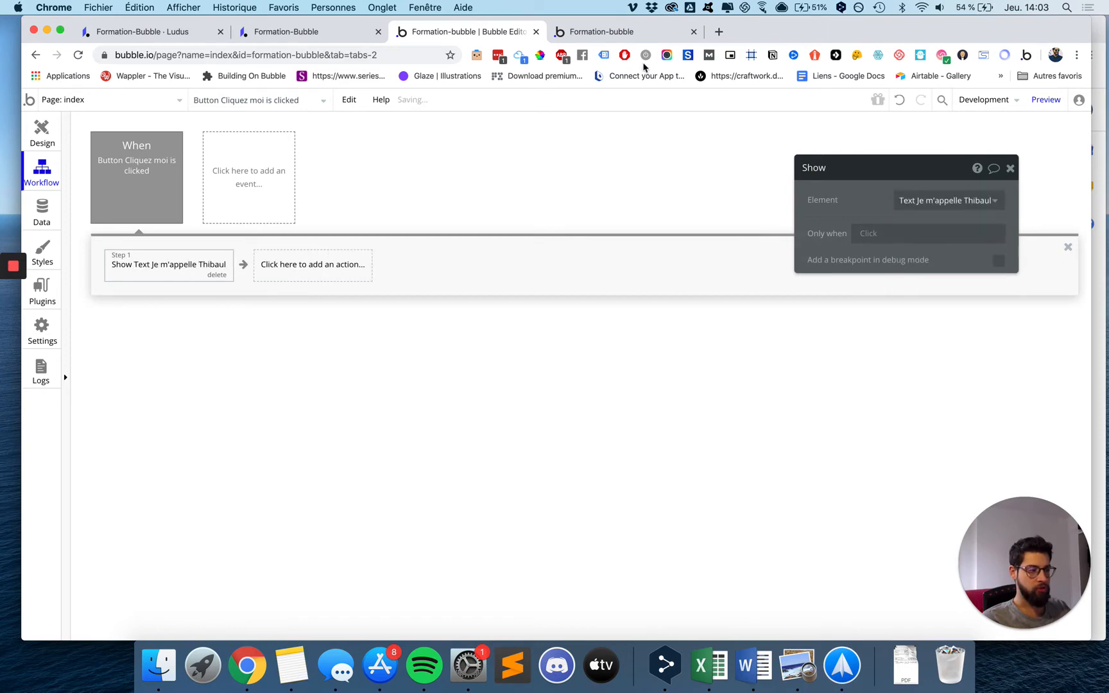
Check in the app preview what the Cliquez moi button does with the rebuilt workflow, and return to the editor.
{"action": "left_click", "coordinate": [627, 34]}
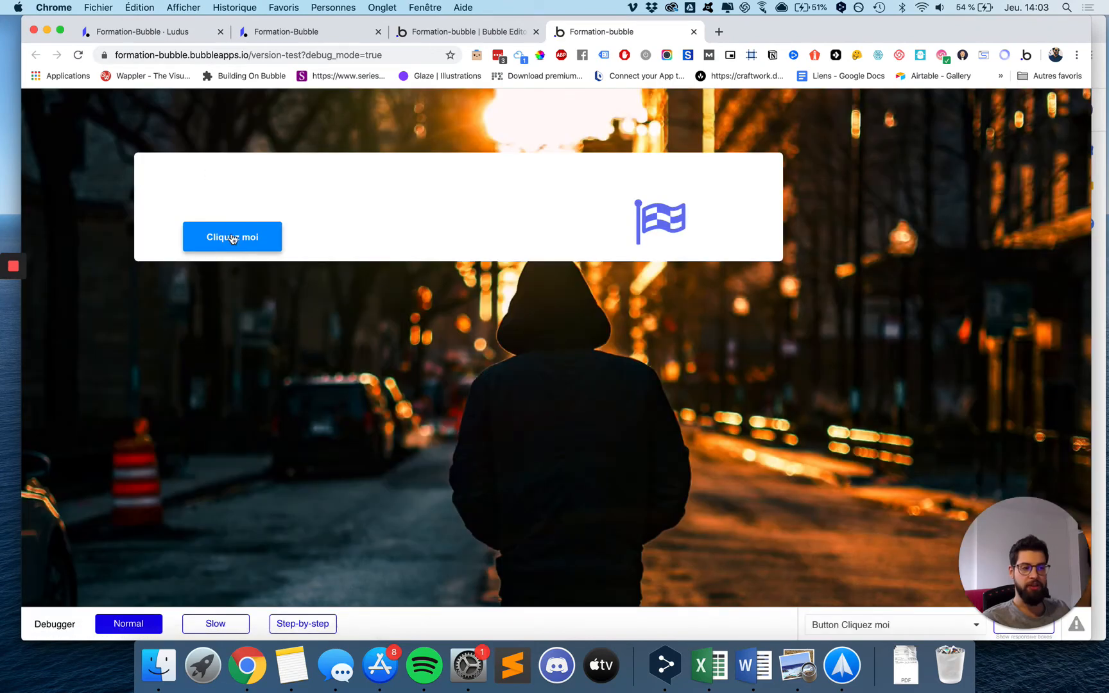
{"action": "left_click", "coordinate": [232, 237]}
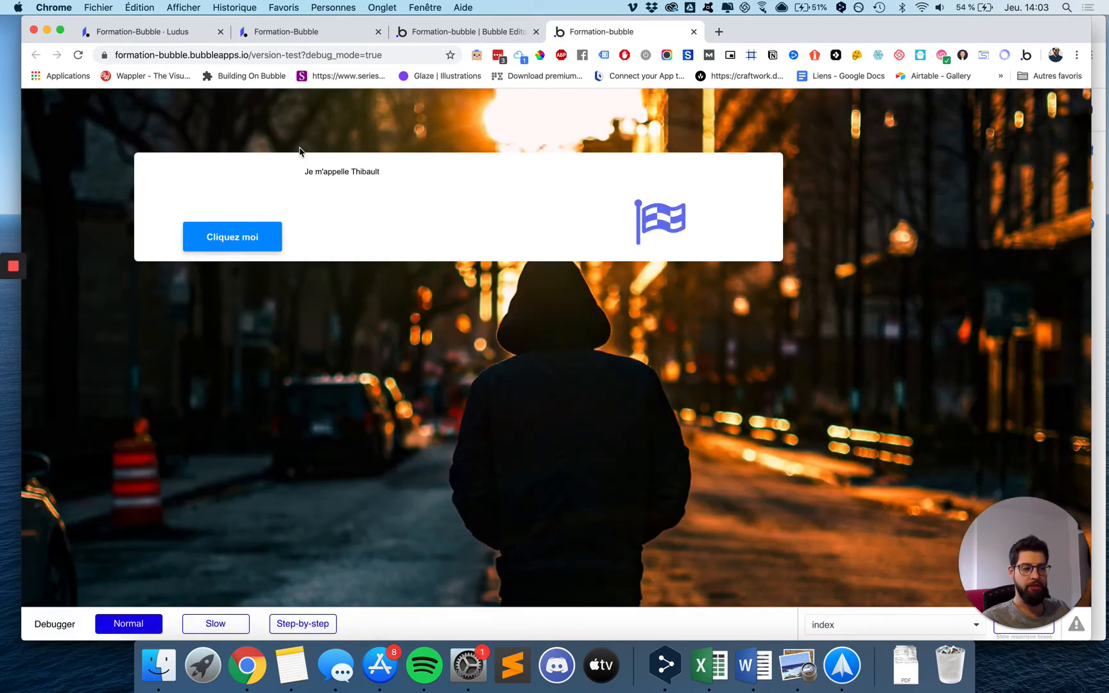
{"action": "left_click", "coordinate": [436, 30]}
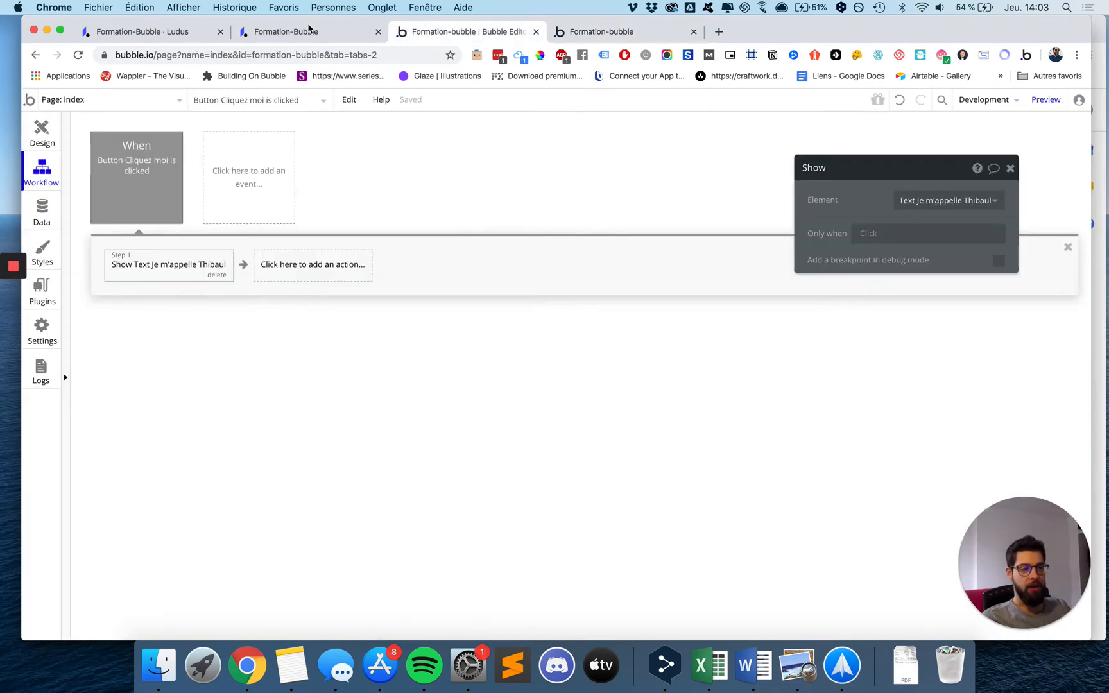
Switch to the Ludus presentation, read the slides on actions and their linear execution, and return to the Bubble editor.
{"action": "key", "text": "ctrl+shift+Tab"}
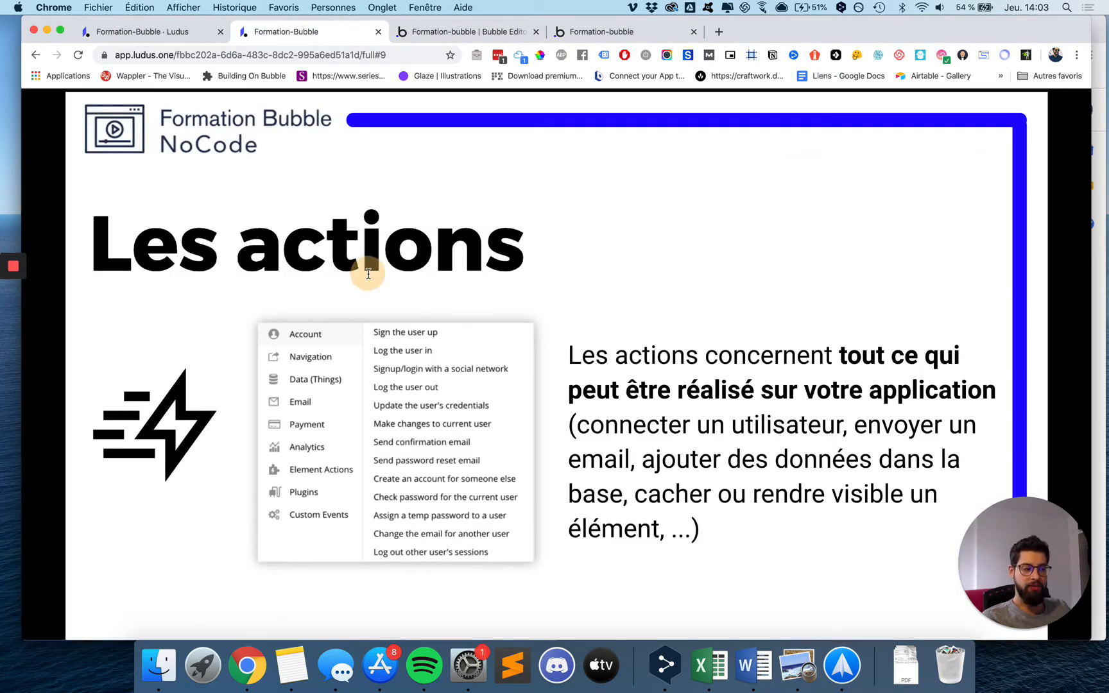
{"action": "key", "text": "Right"}
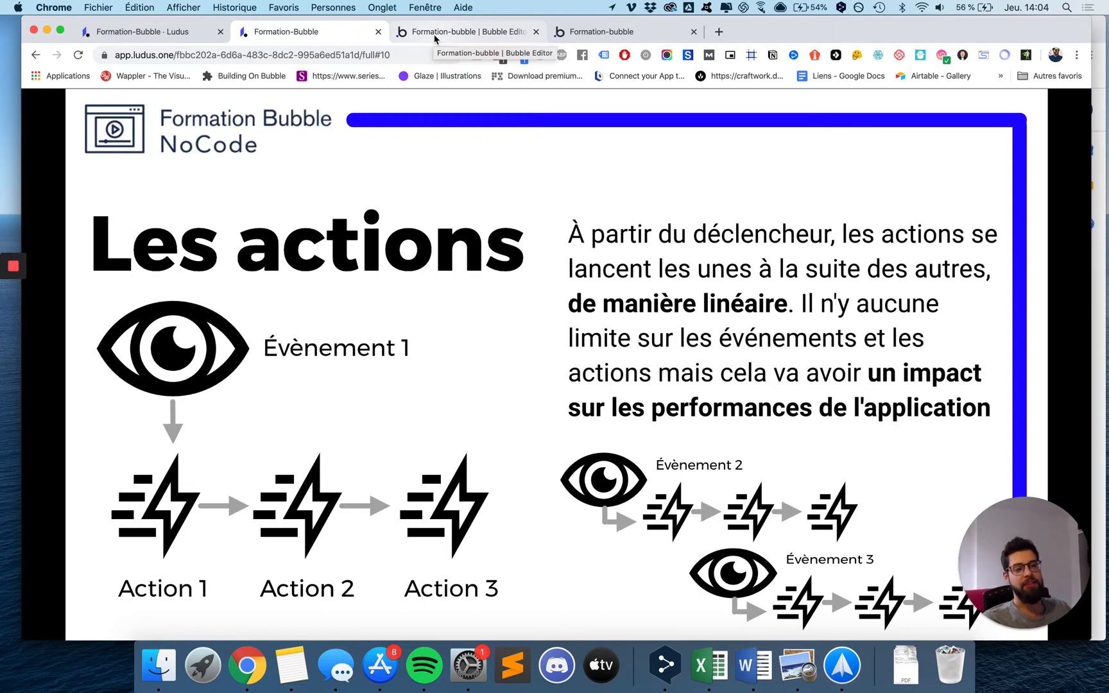
{"action": "left_click", "coordinate": [435, 35]}
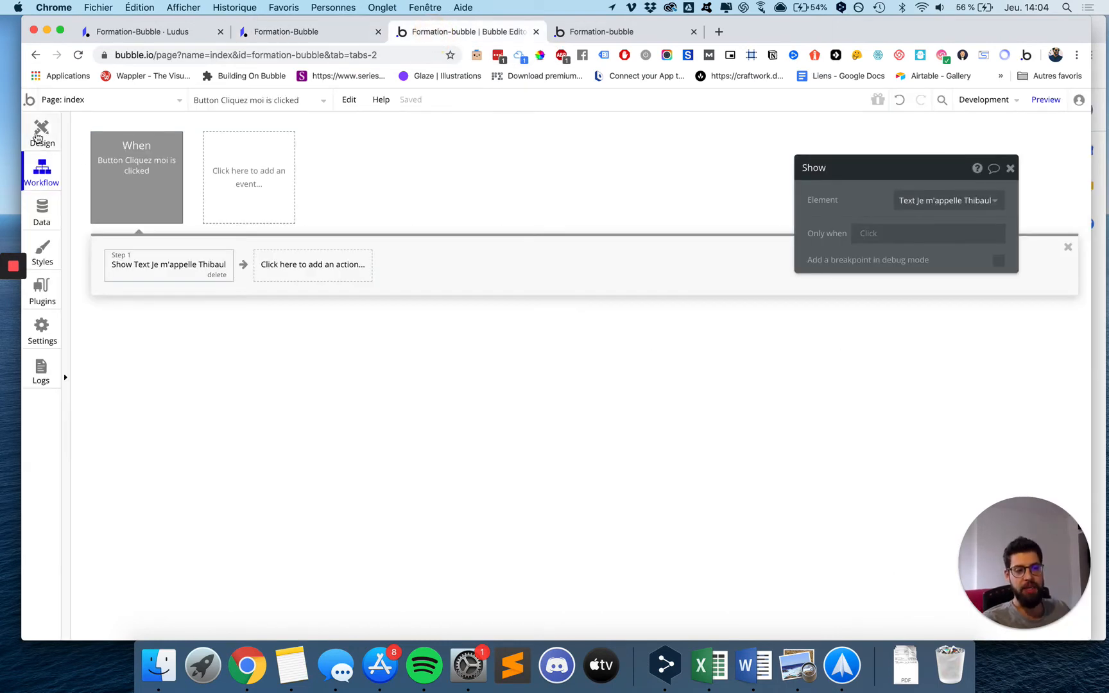
{"action": "left_click", "coordinate": [273, 271]}
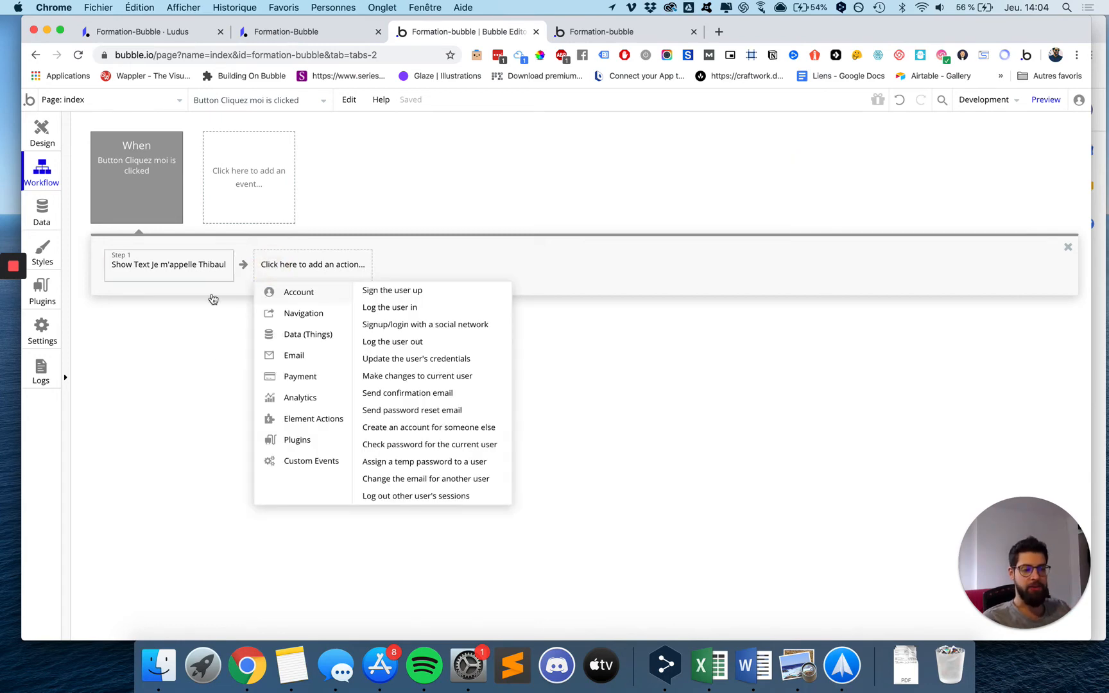
{"action": "mouse_move", "coordinate": [302, 420]}
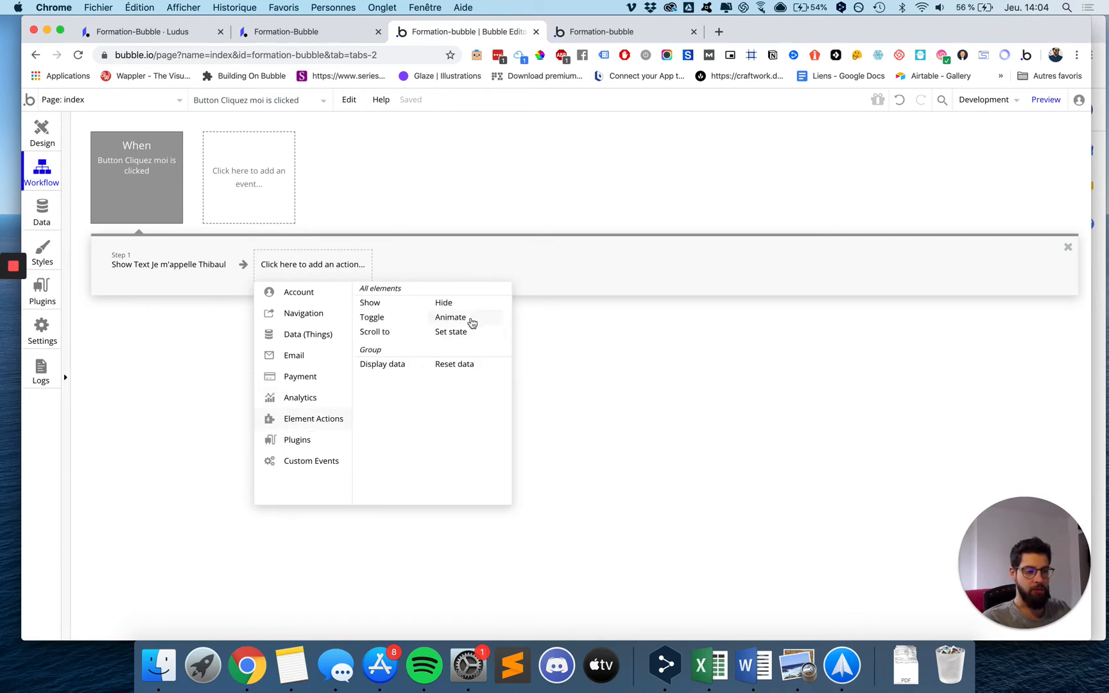
{"action": "left_click", "coordinate": [460, 336]}
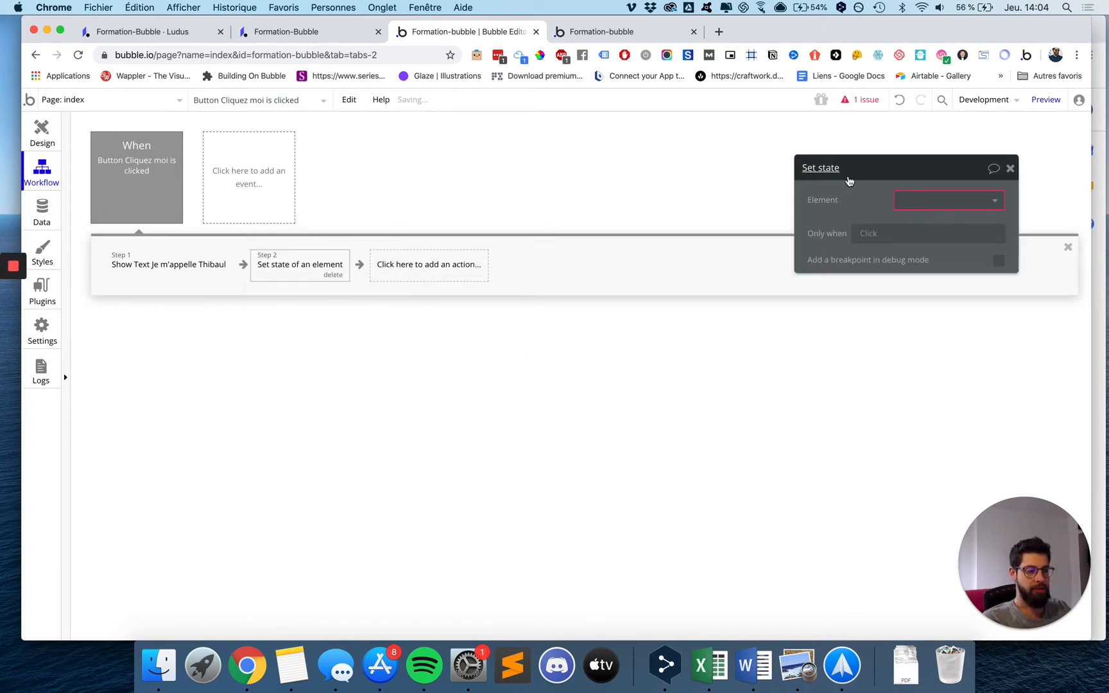
{"action": "left_click", "coordinate": [334, 276]}
Add an Animate action after the Show action, targeting the introduction text with the Callout Bounce animation.
{"action": "left_click", "coordinate": [330, 277]}
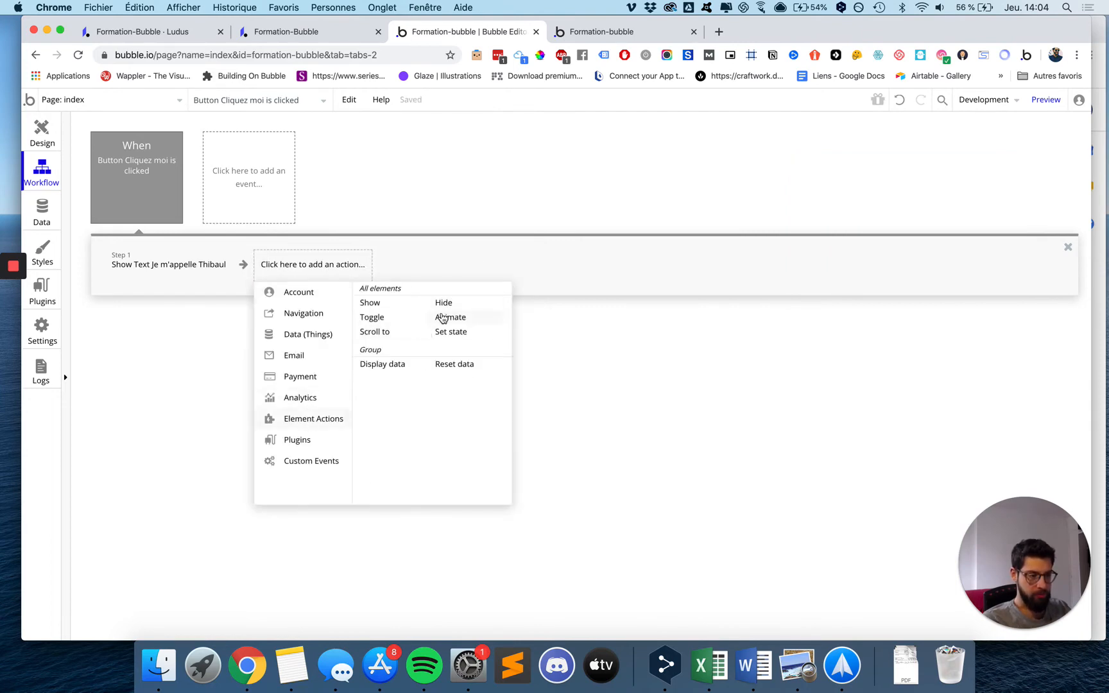
{"action": "left_click", "coordinate": [443, 319]}
{"action": "left_click", "coordinate": [910, 204]}
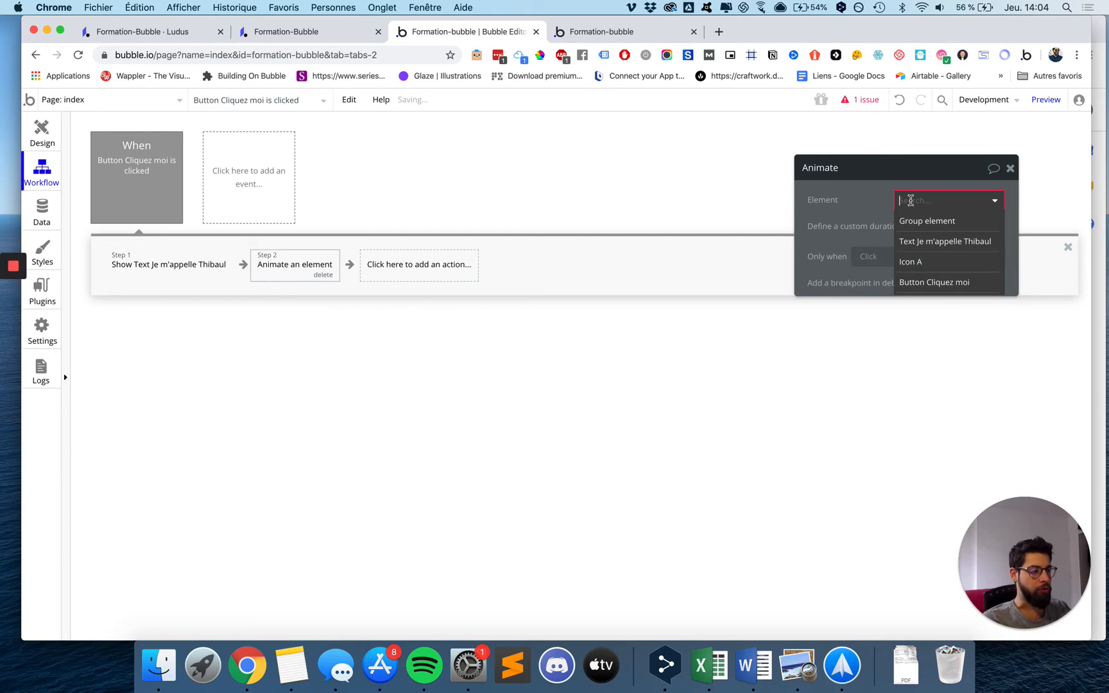
{"action": "left_click", "coordinate": [918, 244]}
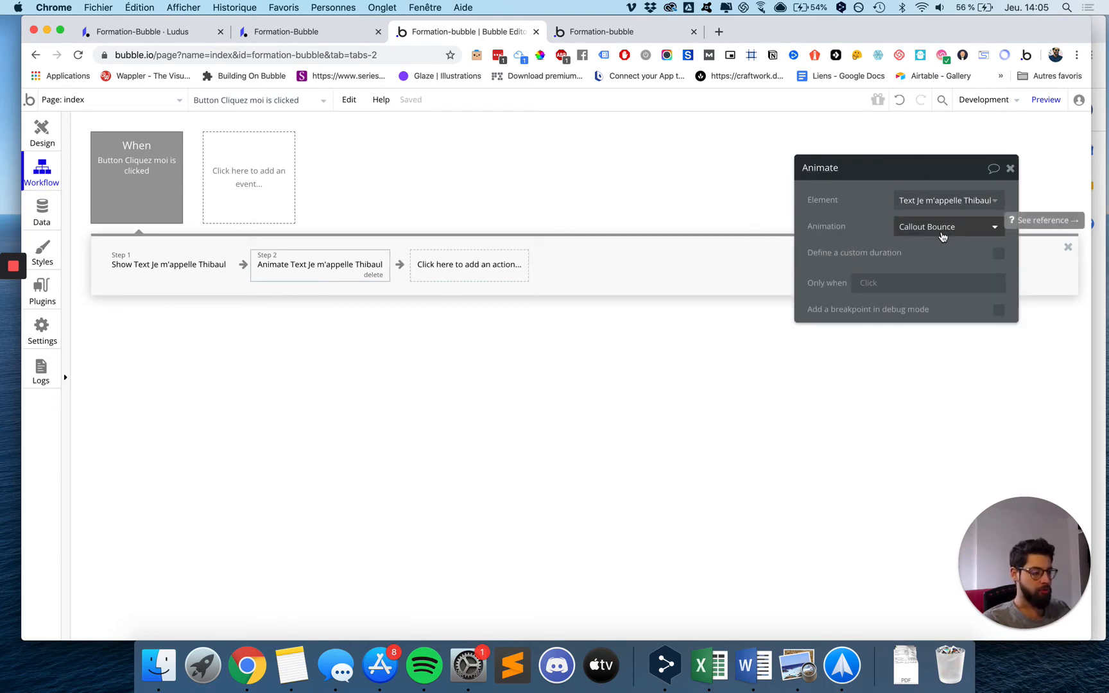
{"action": "left_click", "coordinate": [942, 233]}
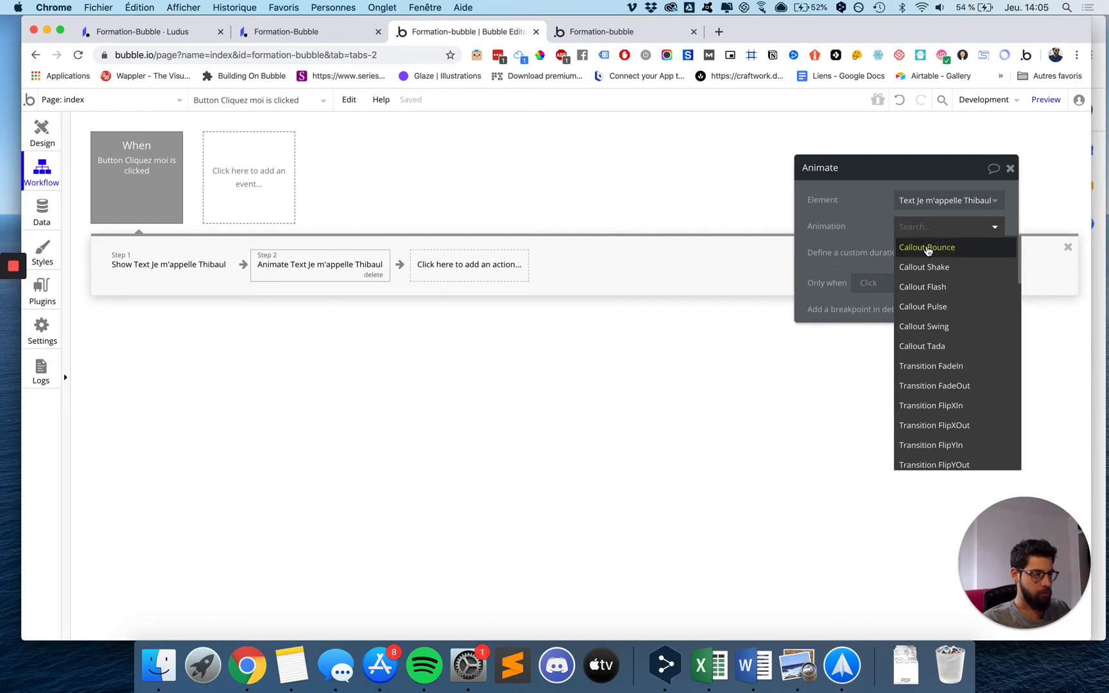
{"action": "left_click", "coordinate": [927, 249]}
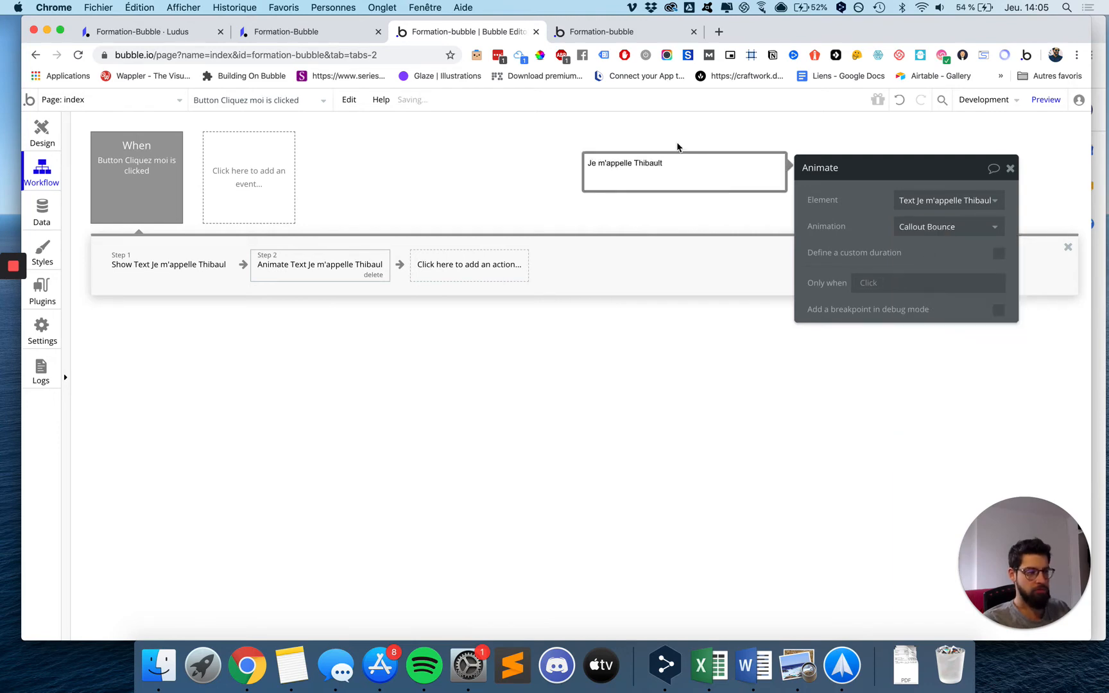
Test the Cliquez moi button in the app preview to see the text's bounce animation, and return to the Bubble editor.
{"action": "left_click", "coordinate": [620, 33]}
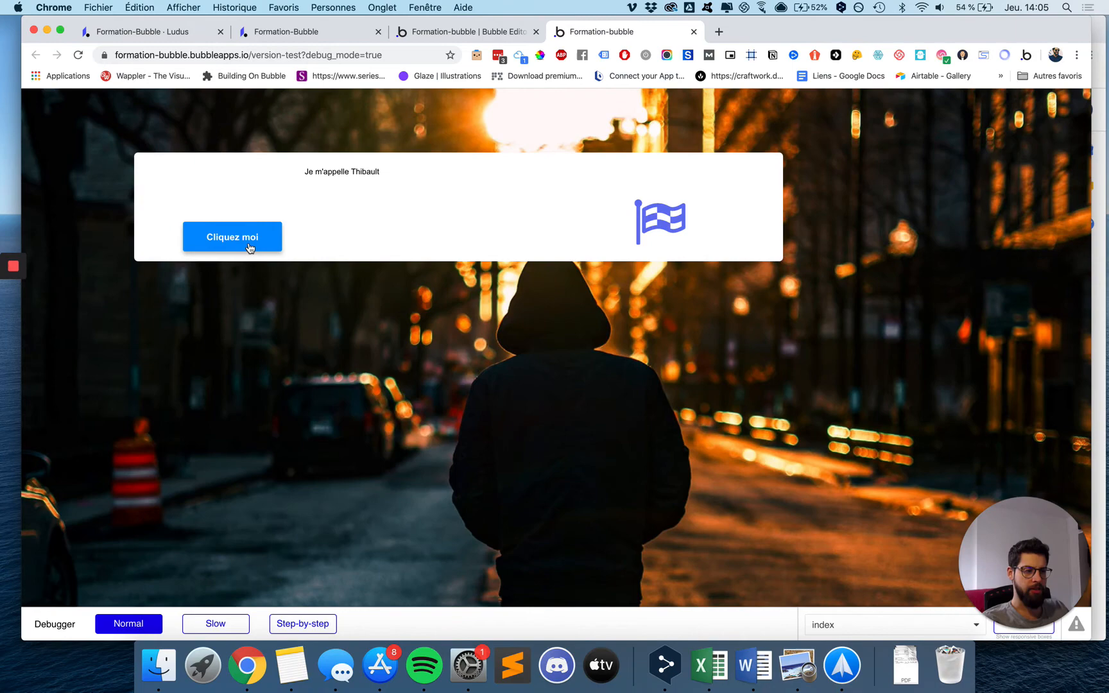
{"action": "left_click", "coordinate": [250, 248]}
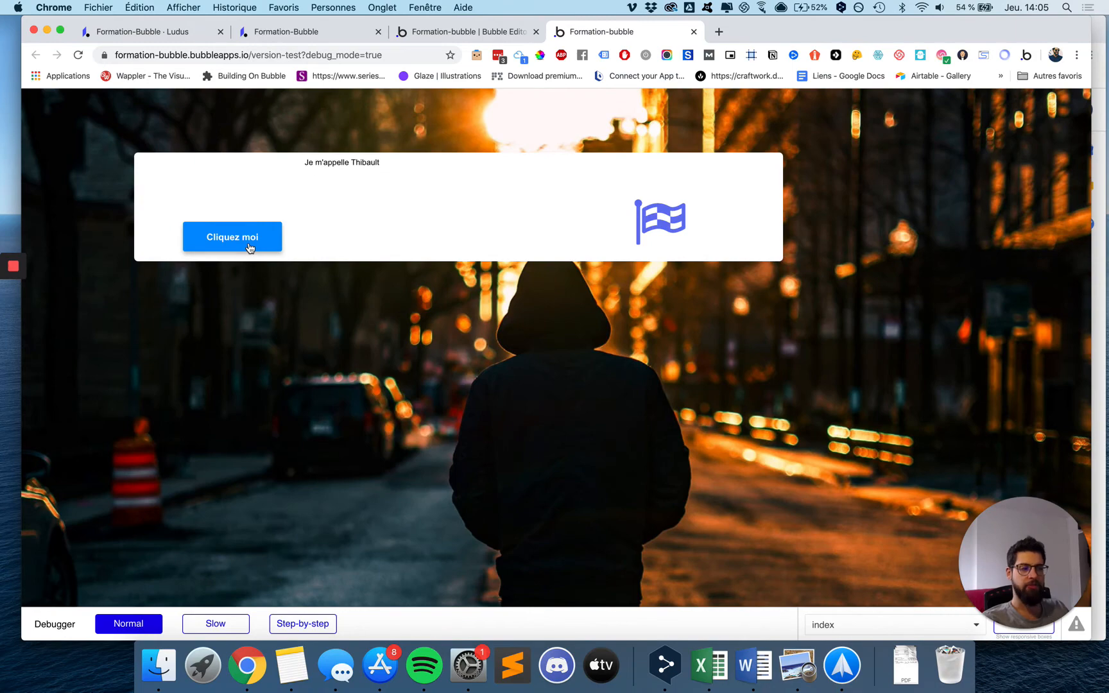
{"action": "left_click", "coordinate": [249, 248]}
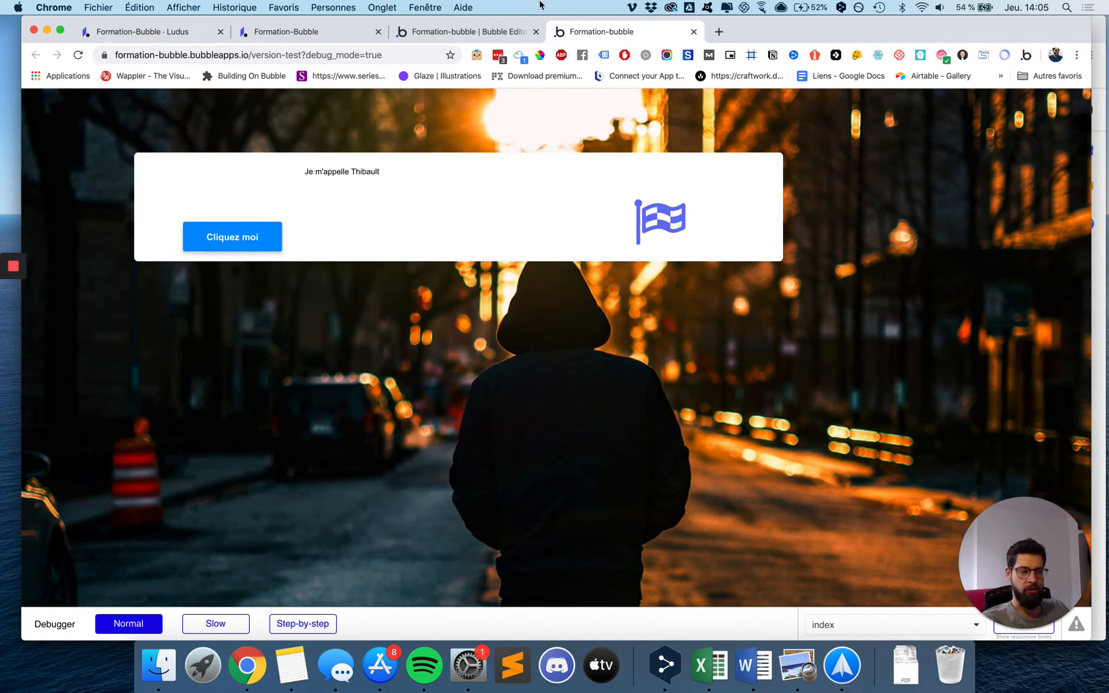
{"action": "left_click", "coordinate": [476, 31]}
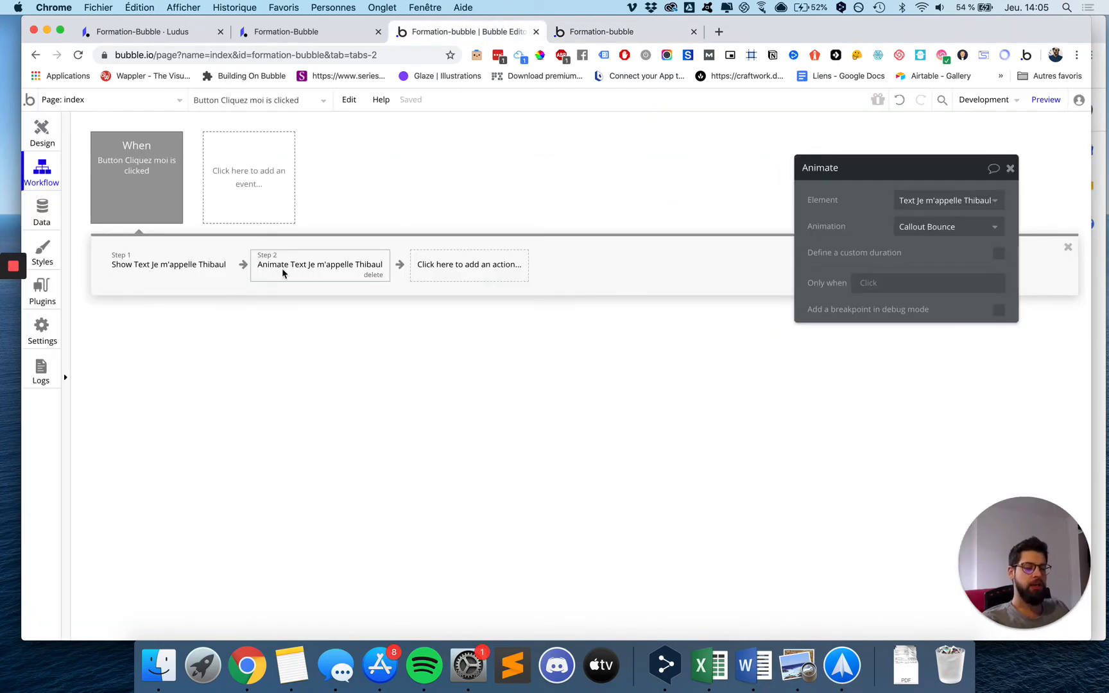
Move the Animate action ahead of the Show action, and add a pause before next action at the end of the workflow.
{"action": "left_click_drag", "start_coordinate": [313, 271], "coordinate": [164, 268]}
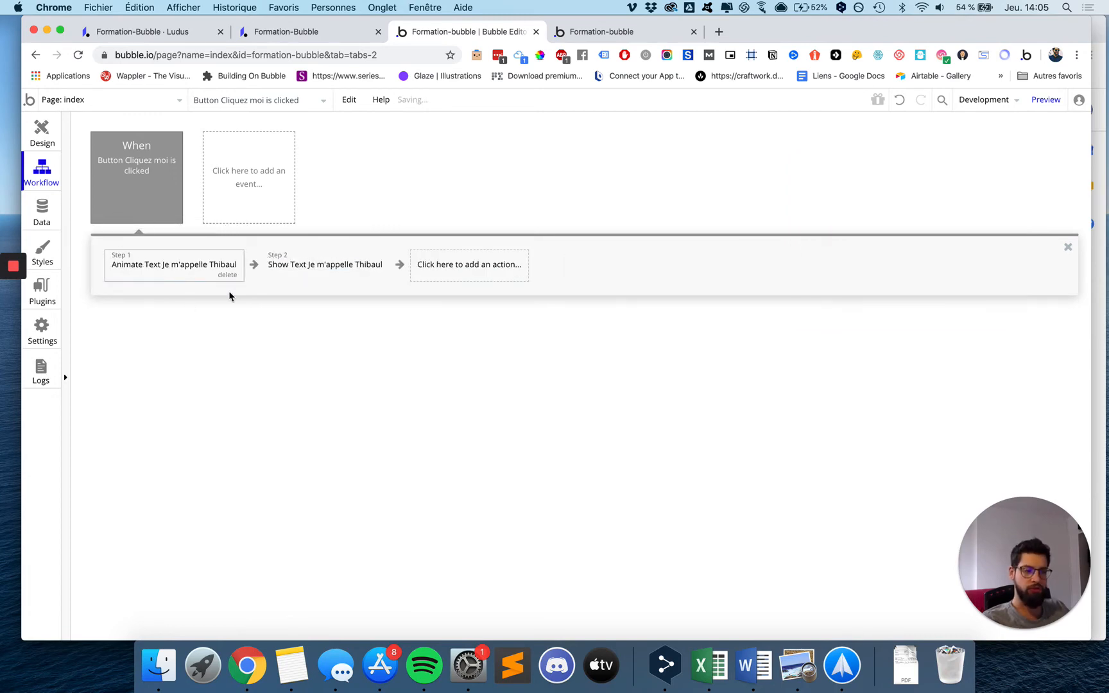
{"action": "left_click", "coordinate": [441, 264]}
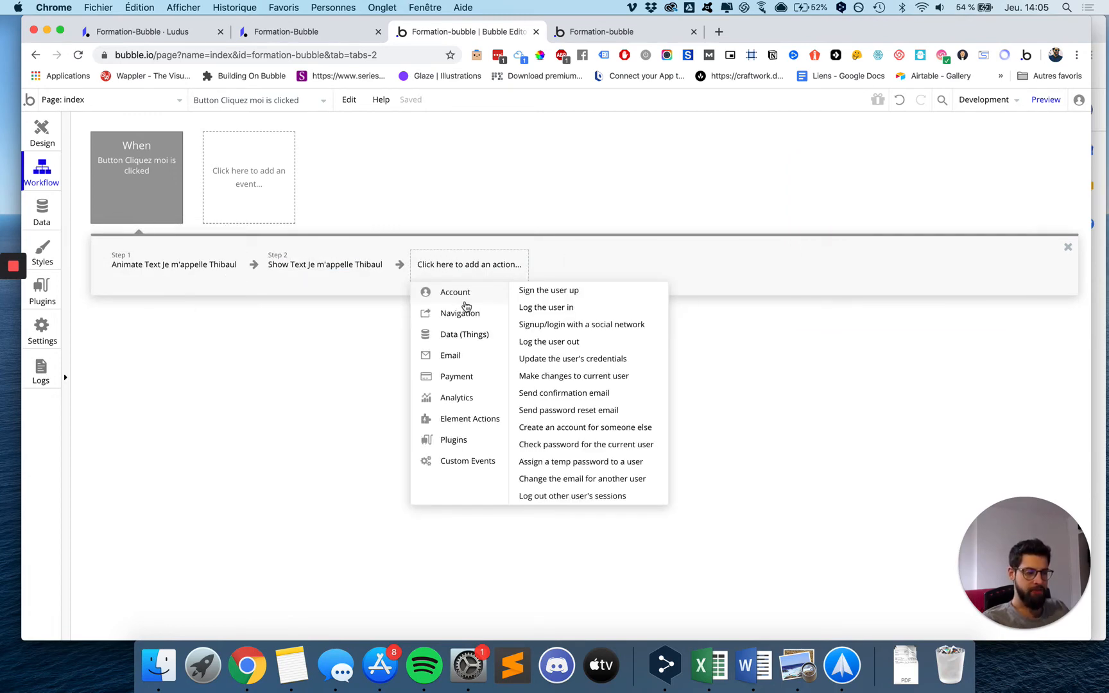
{"action": "mouse_move", "coordinate": [463, 313]}
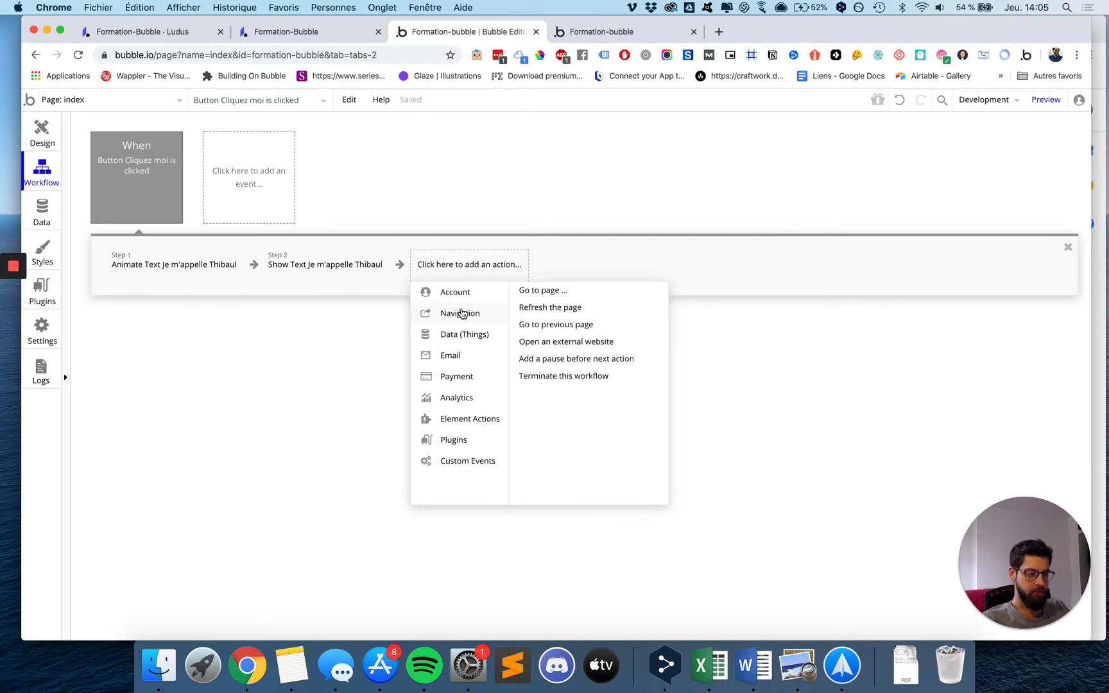
{"action": "left_click", "coordinate": [553, 367]}
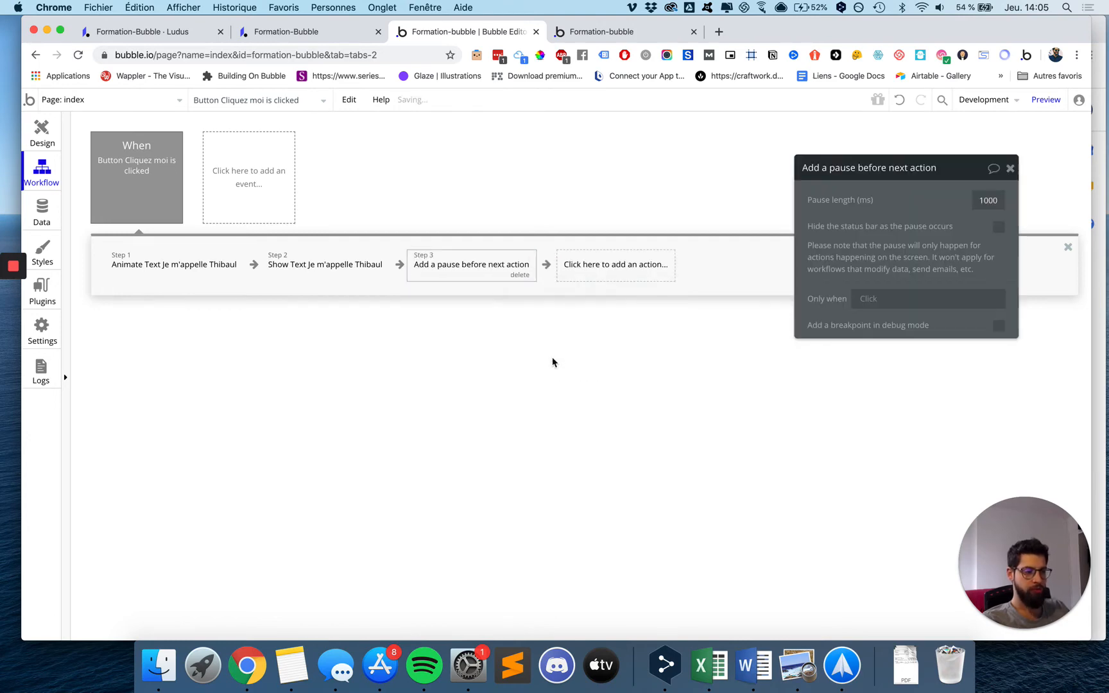
Set the pause length to 5000 ms and move the pause between the Animate and Show actions.
{"action": "left_click", "coordinate": [988, 200]}
{"action": "left_click_drag", "start_coordinate": [988, 201], "coordinate": [977, 200]}
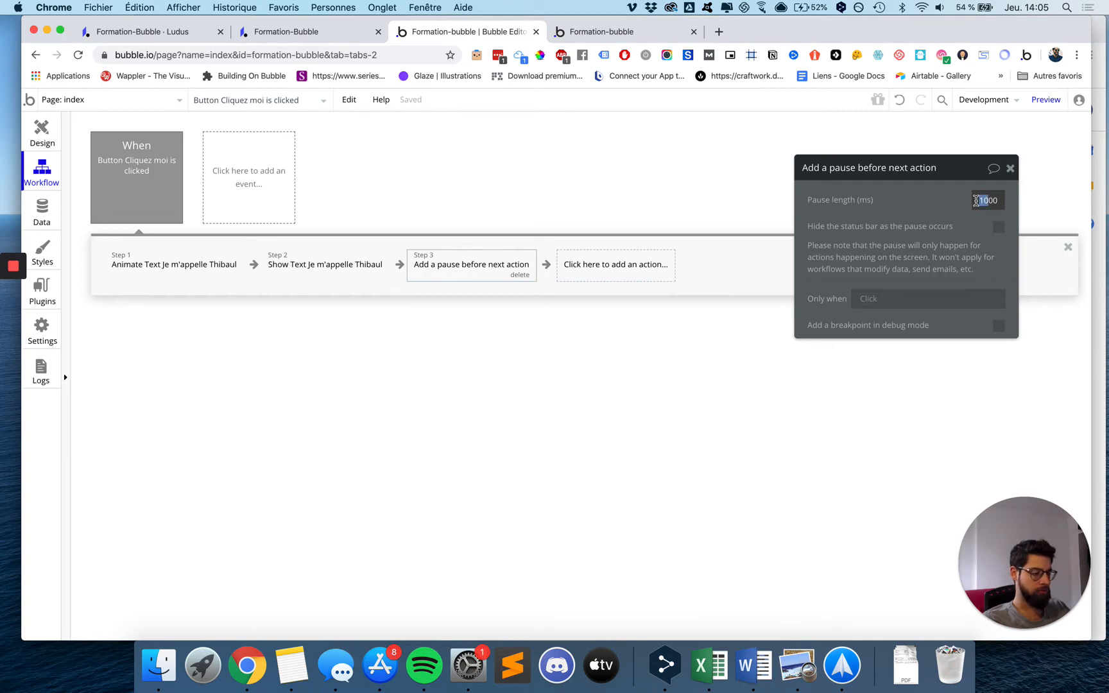
{"action": "type", "text": "5"}
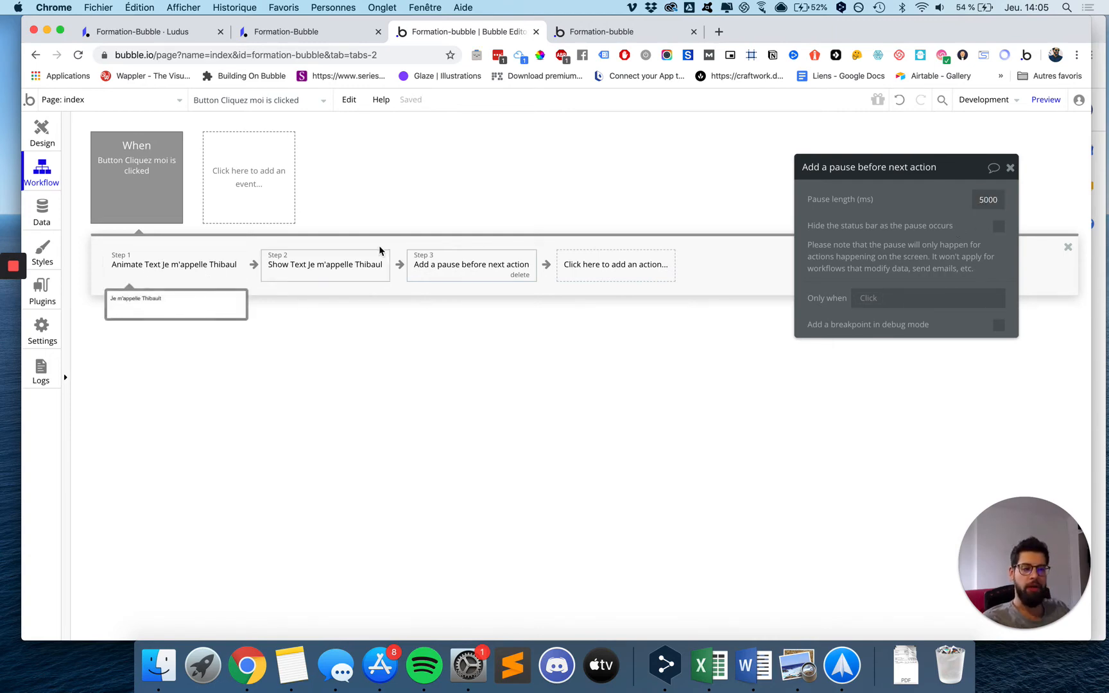
{"action": "left_click_drag", "start_coordinate": [453, 263], "coordinate": [299, 261]}
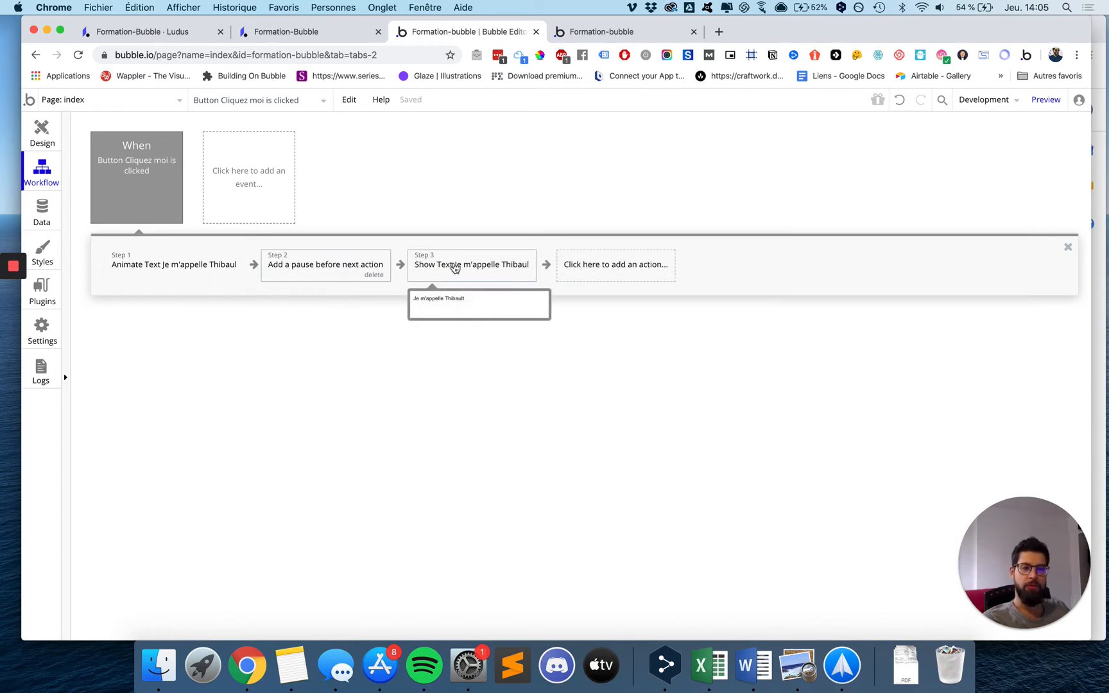
Check the workflow with the pause in the app preview, and return to the Bubble editor.
{"action": "left_click", "coordinate": [616, 32]}
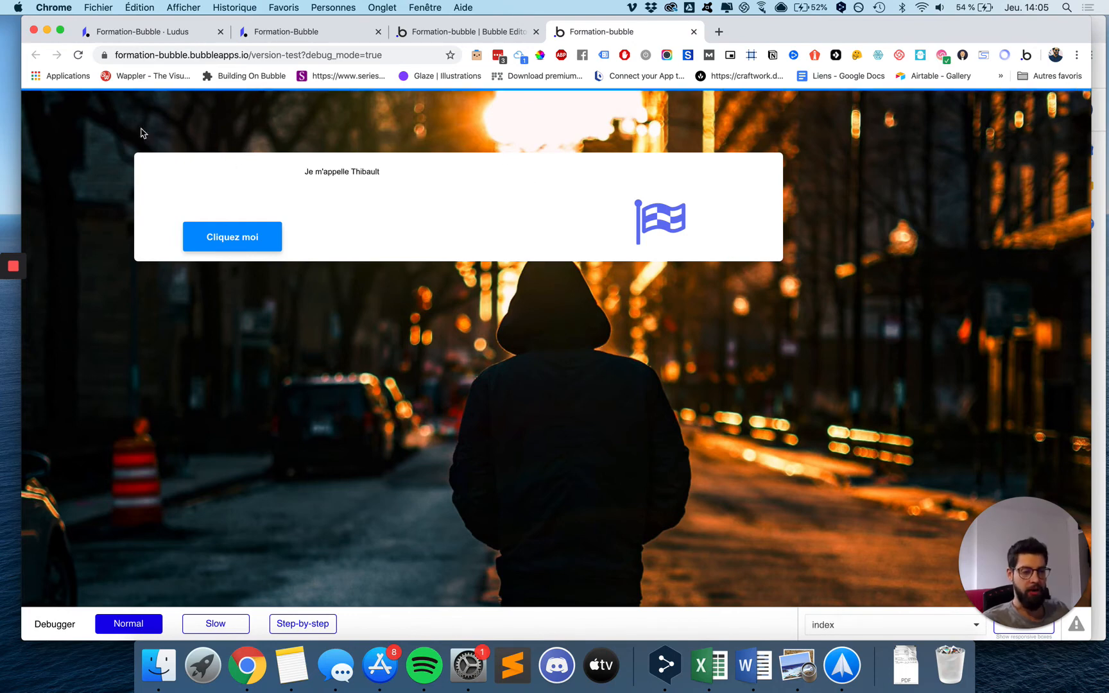
{"action": "left_click", "coordinate": [469, 30]}
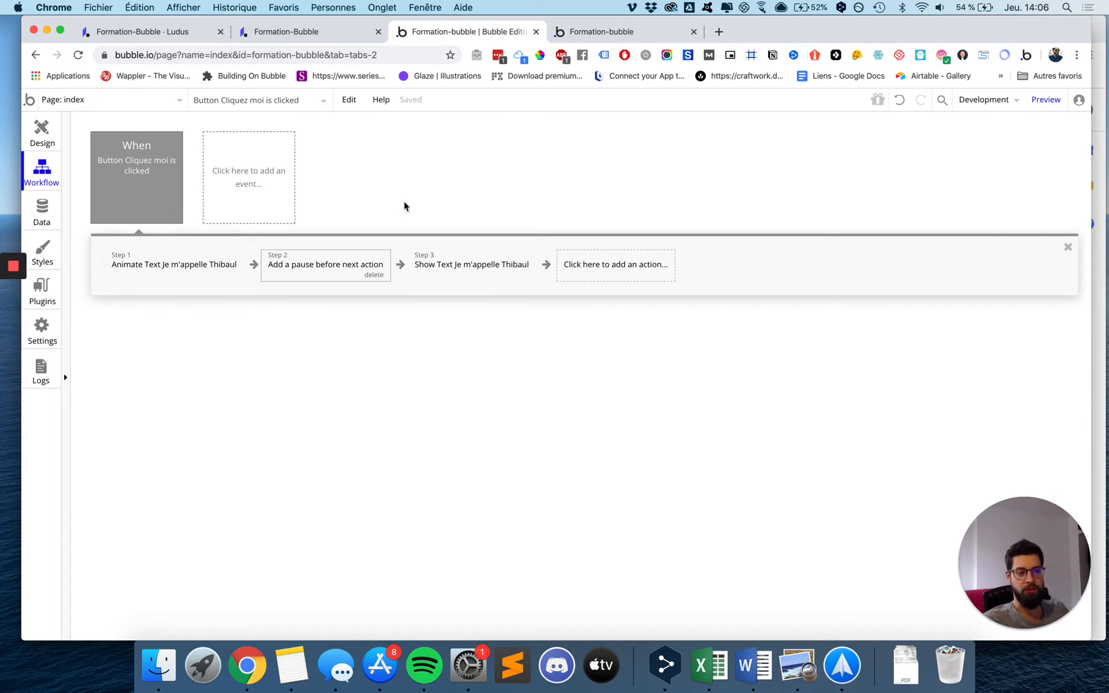
Revisit the Ludus slide on linear actions, and look over the event types offered for a second event in the Bubble editor.
{"action": "left_click", "coordinate": [278, 31]}
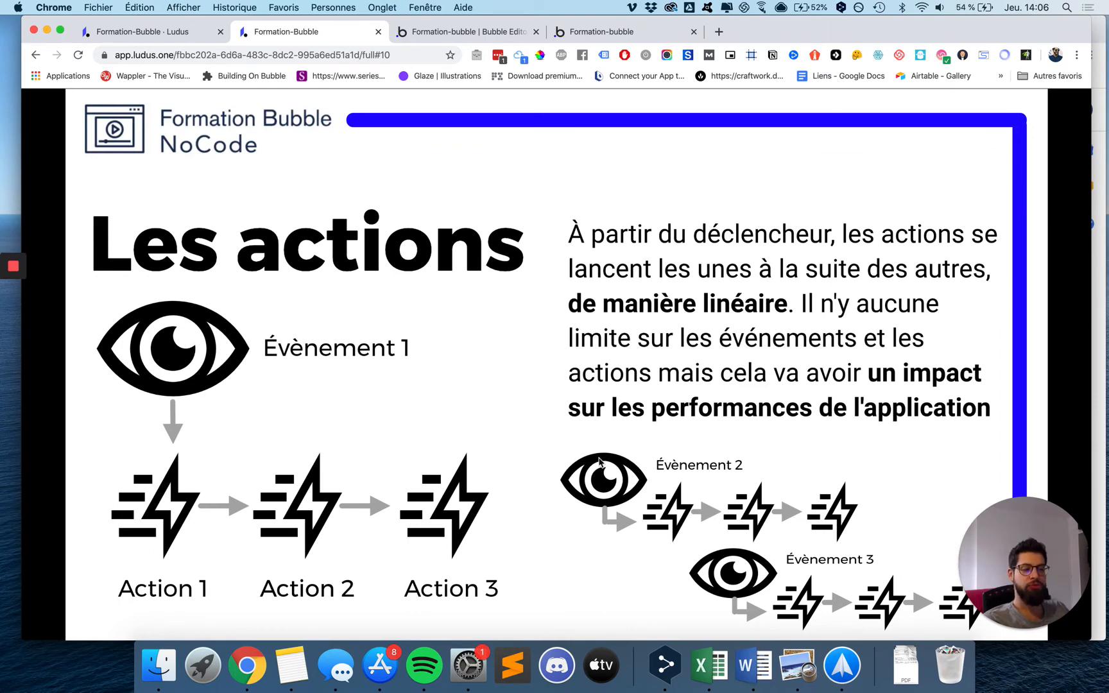
{"action": "left_click", "coordinate": [422, 32]}
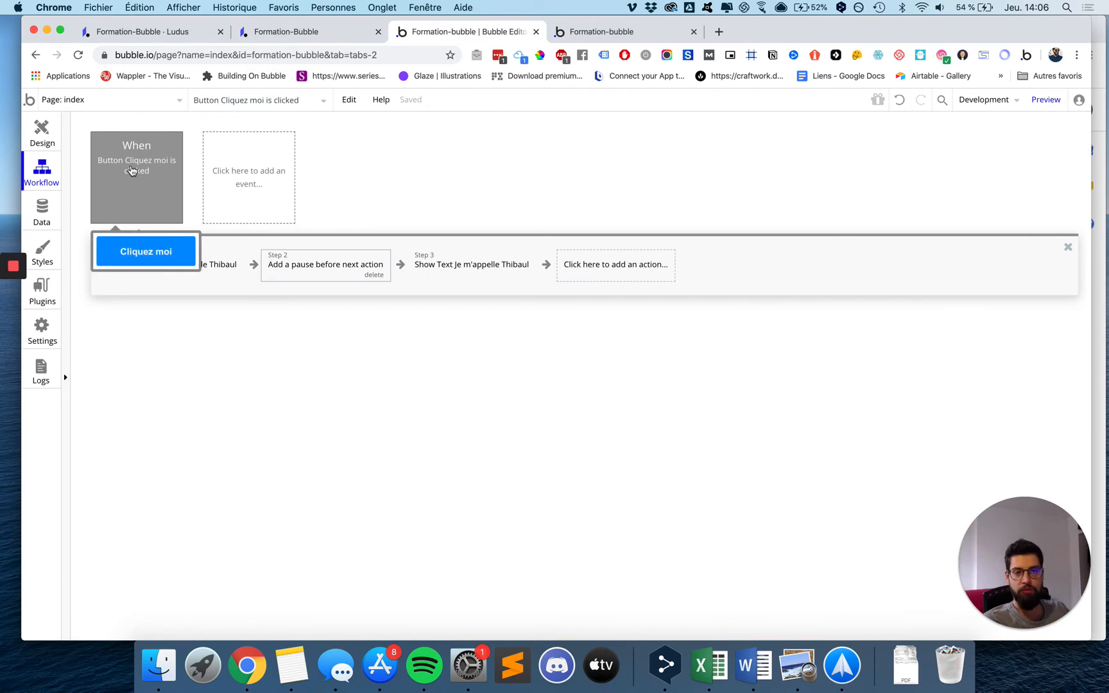
{"action": "left_click", "coordinate": [262, 159]}
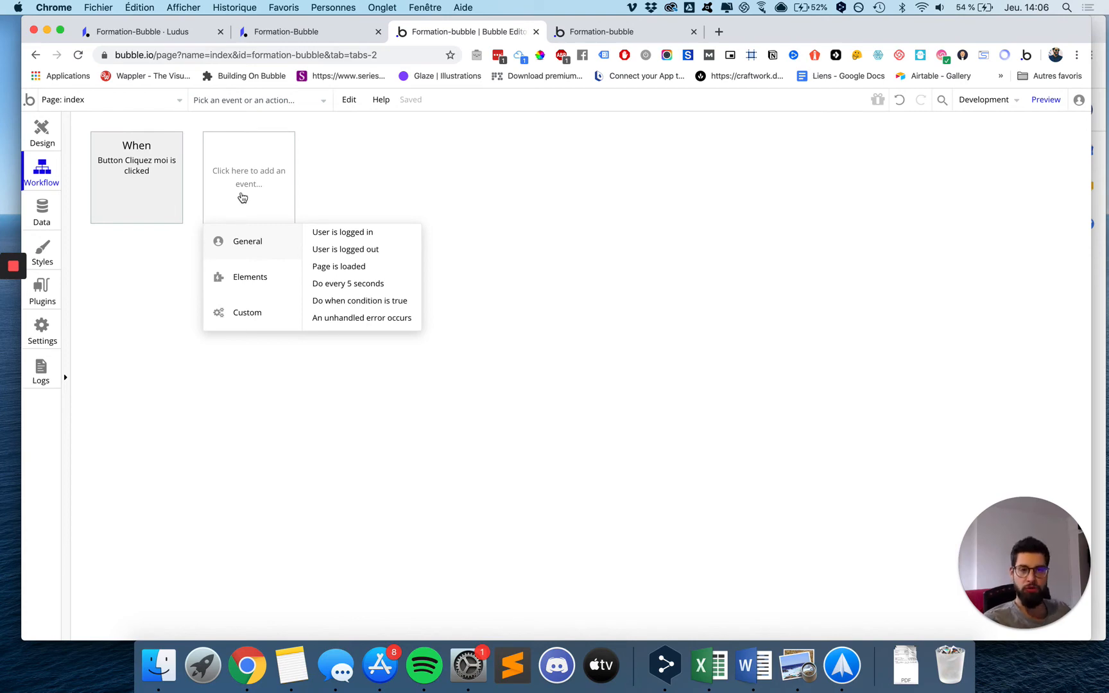
{"action": "left_click", "coordinate": [421, 161]}
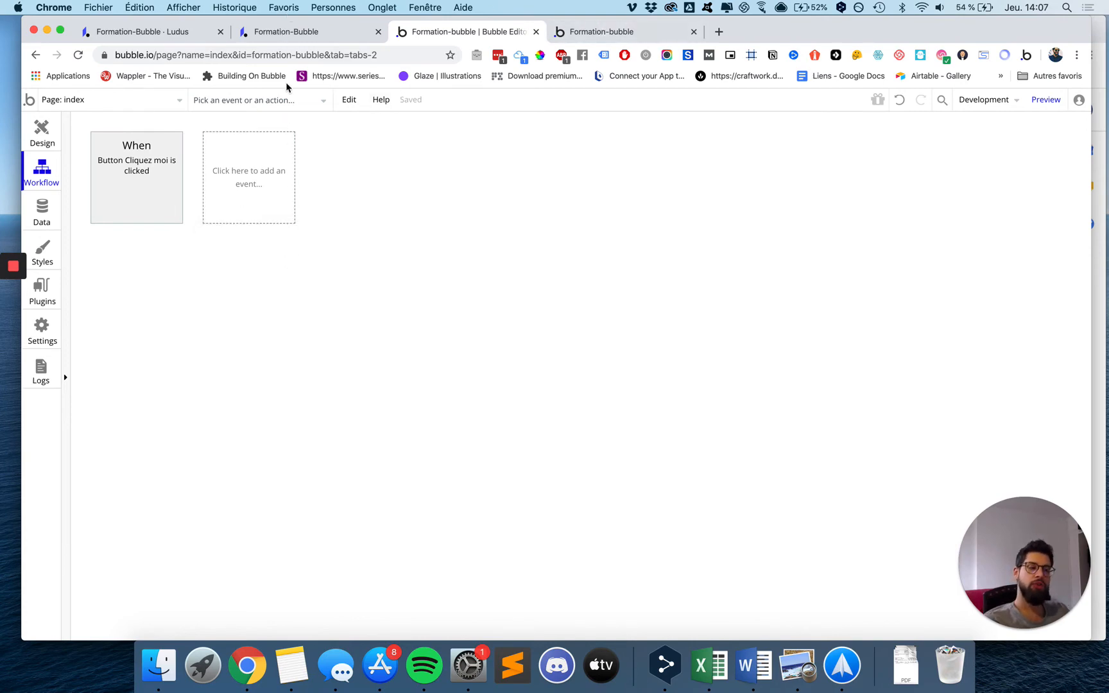
Read the Ludus slide on the Only when condition, and open the Cliquez moi click event's properties in the Bubble editor.
{"action": "left_click", "coordinate": [289, 34]}
{"action": "key", "text": "Right"}
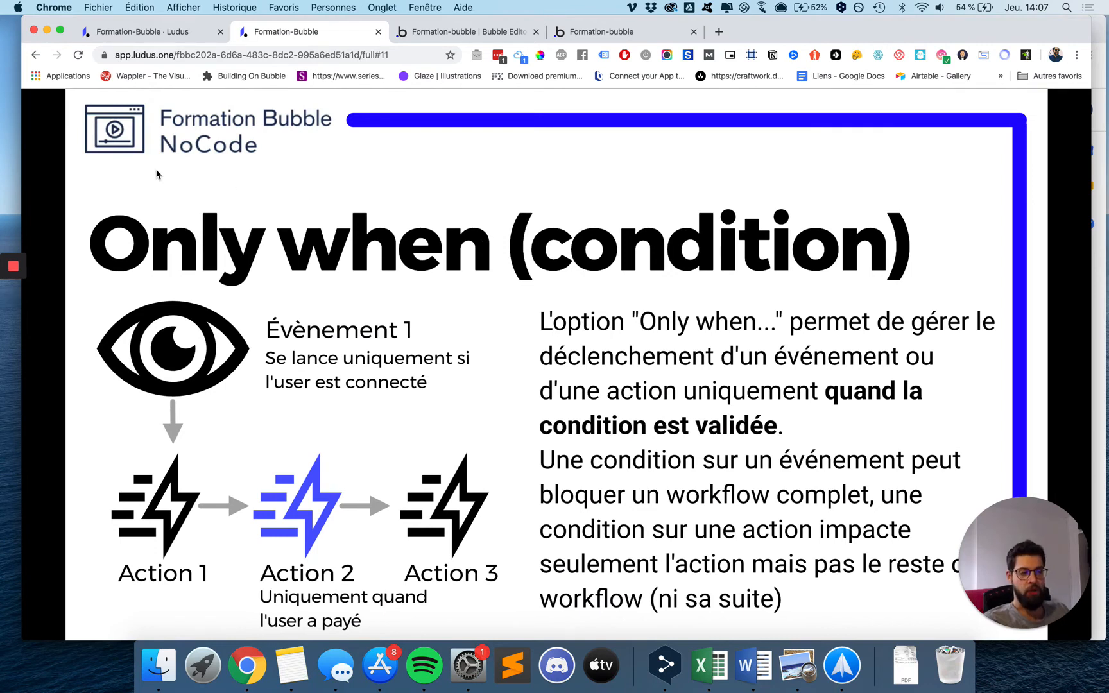
{"action": "left_click", "coordinate": [434, 35]}
{"action": "left_click", "coordinate": [121, 189]}
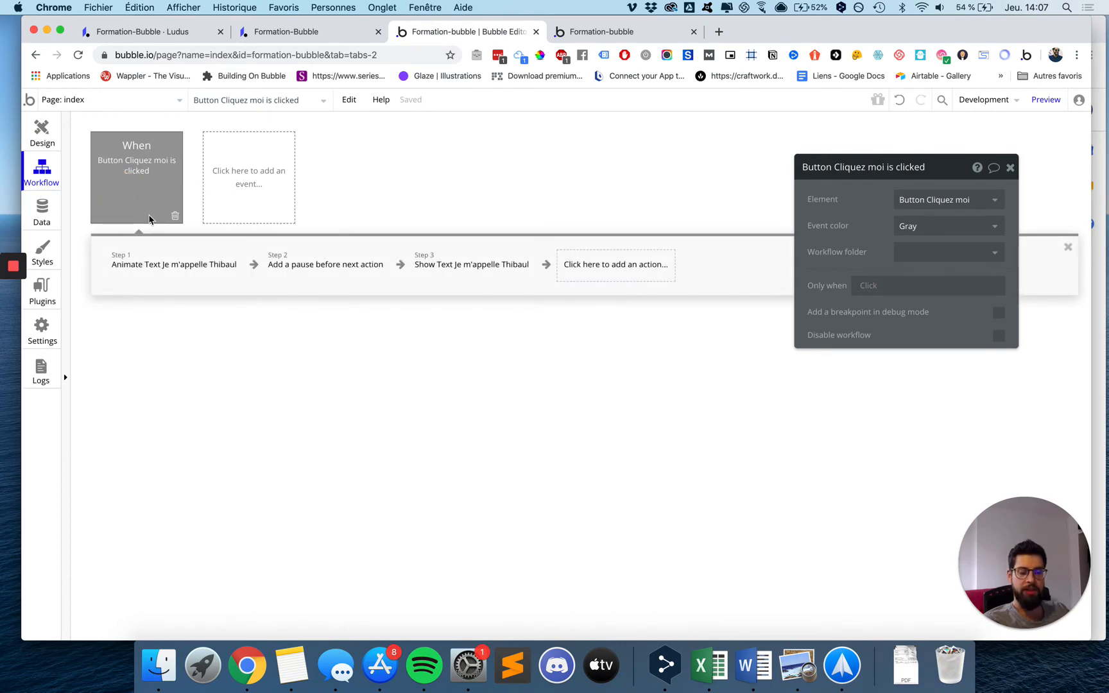
Delete all the actions from the Cliquez moi click workflow.
{"action": "left_click", "coordinate": [226, 275]}
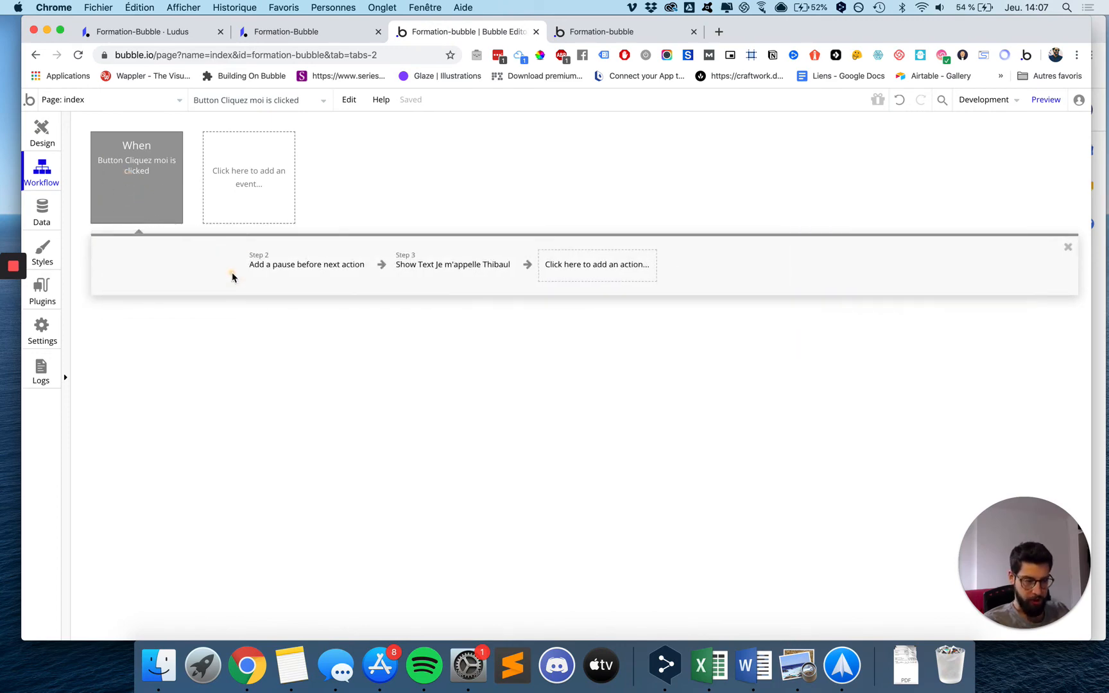
{"action": "left_click", "coordinate": [230, 274]}
{"action": "left_click", "coordinate": [226, 275]}
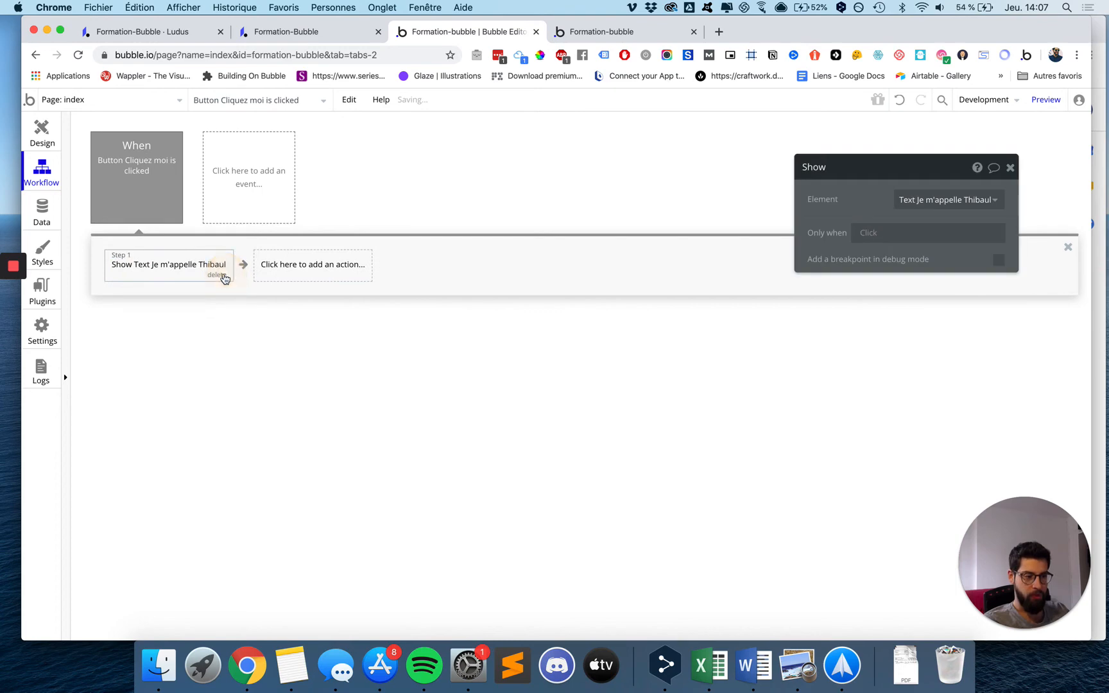
{"action": "left_click", "coordinate": [223, 276]}
{"action": "left_click", "coordinate": [218, 276]}
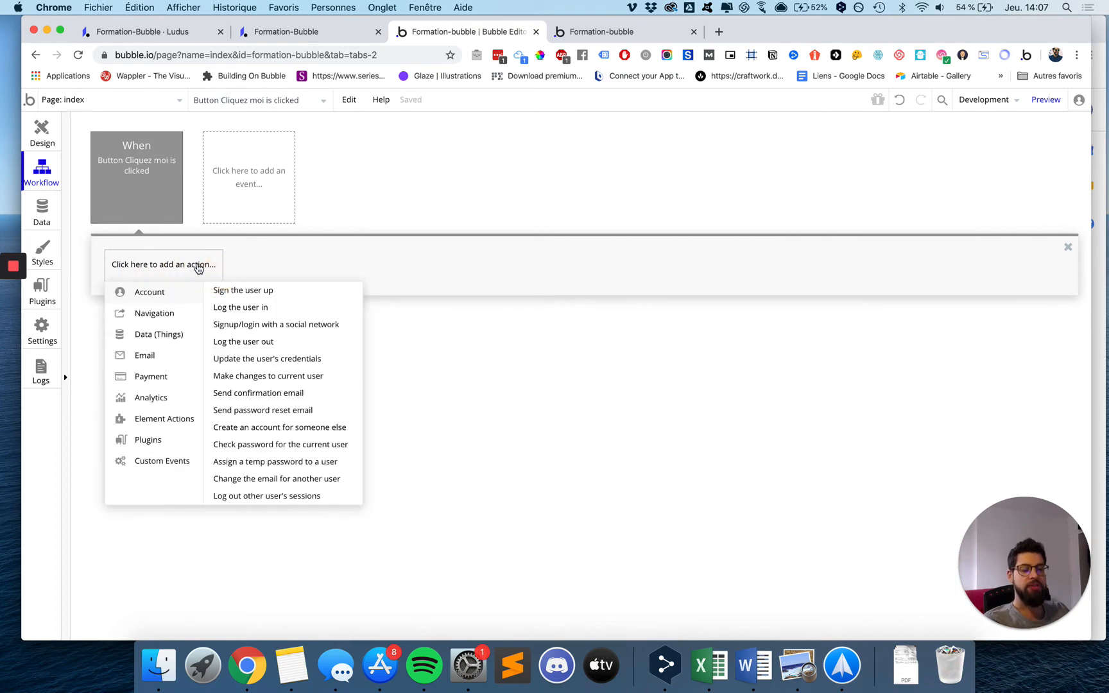
Check in the app preview what the Cliquez moi button does with the emptied workflow, and return to the Bubble editor.
{"action": "left_click", "coordinate": [585, 34]}
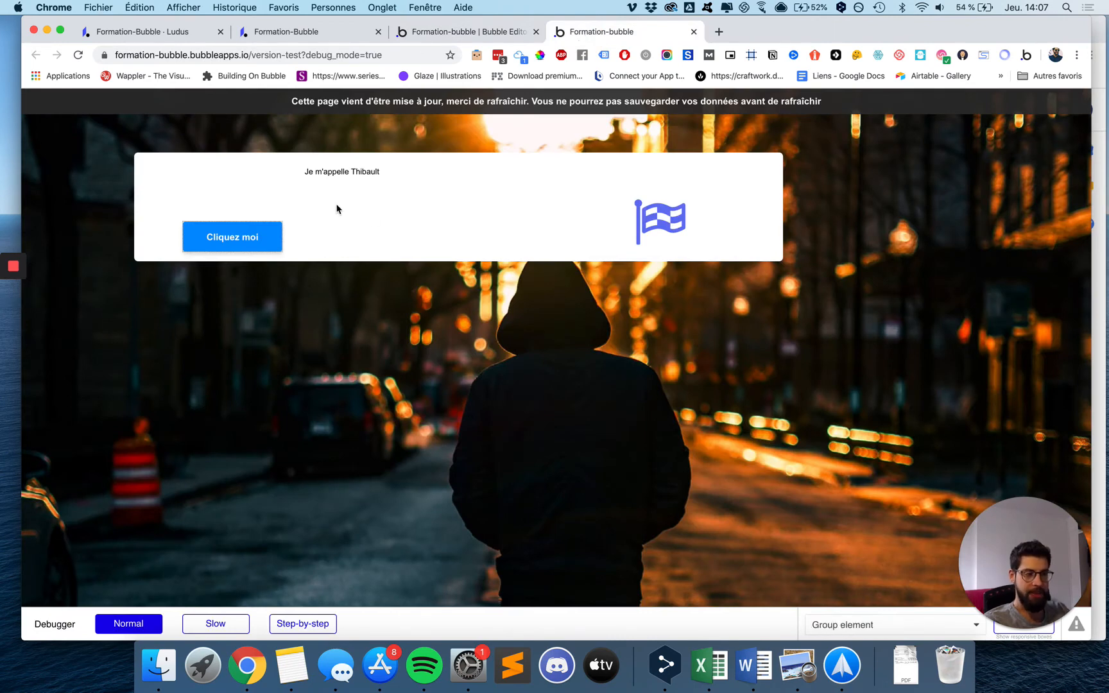
{"action": "left_click", "coordinate": [273, 232]}
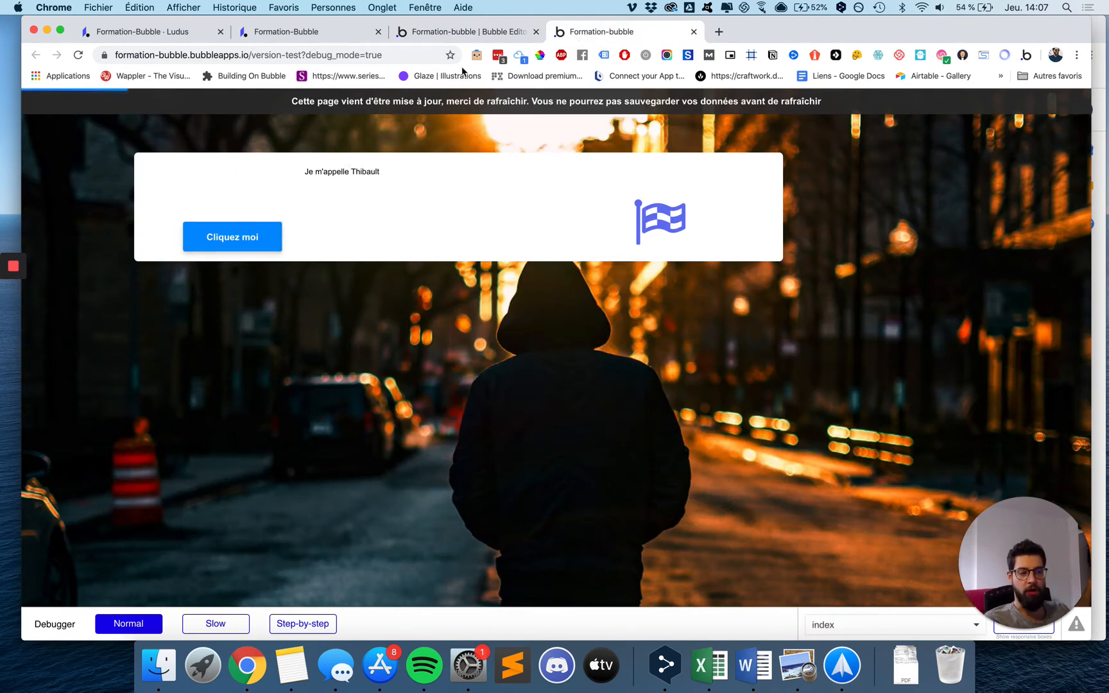
{"action": "left_click", "coordinate": [448, 34]}
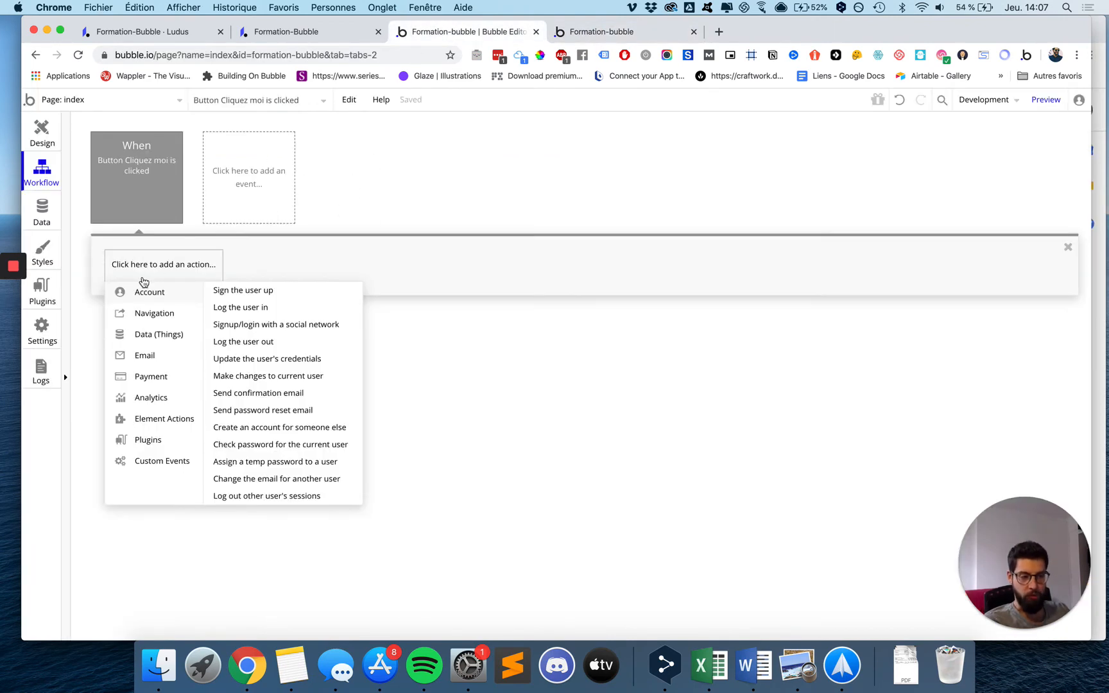
Add a Show element action to the Cliquez moi click workflow, targeting the Je m'appelle text.
{"action": "mouse_move", "coordinate": [145, 421]}
{"action": "left_click", "coordinate": [246, 301]}
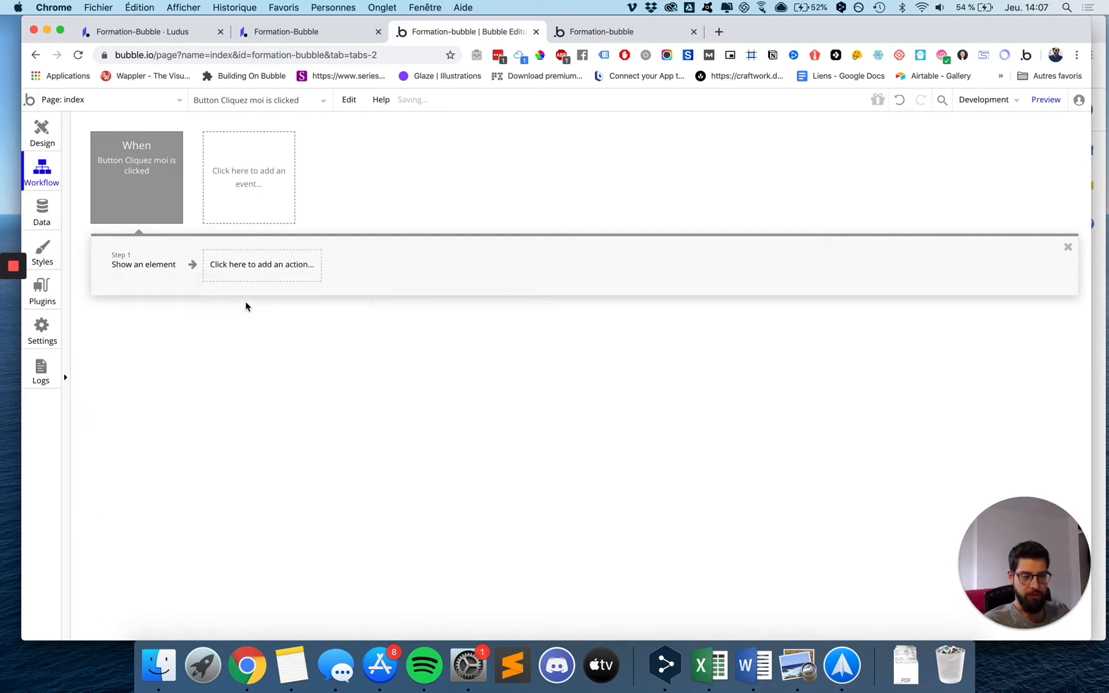
{"action": "left_click", "coordinate": [995, 202]}
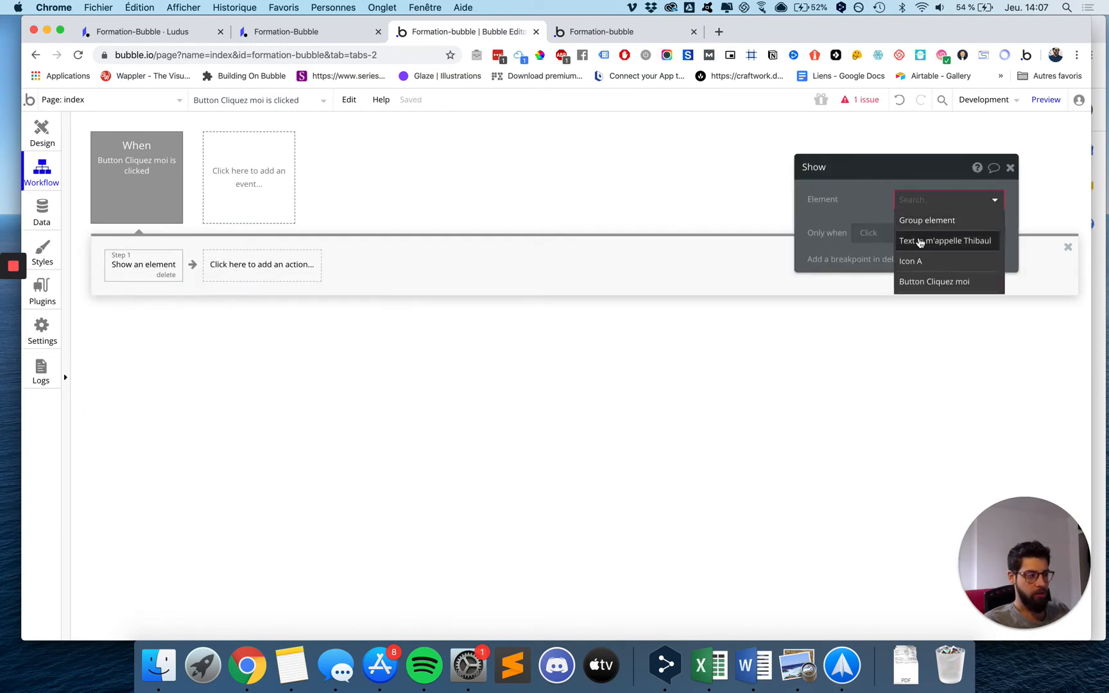
{"action": "left_click", "coordinate": [929, 241]}
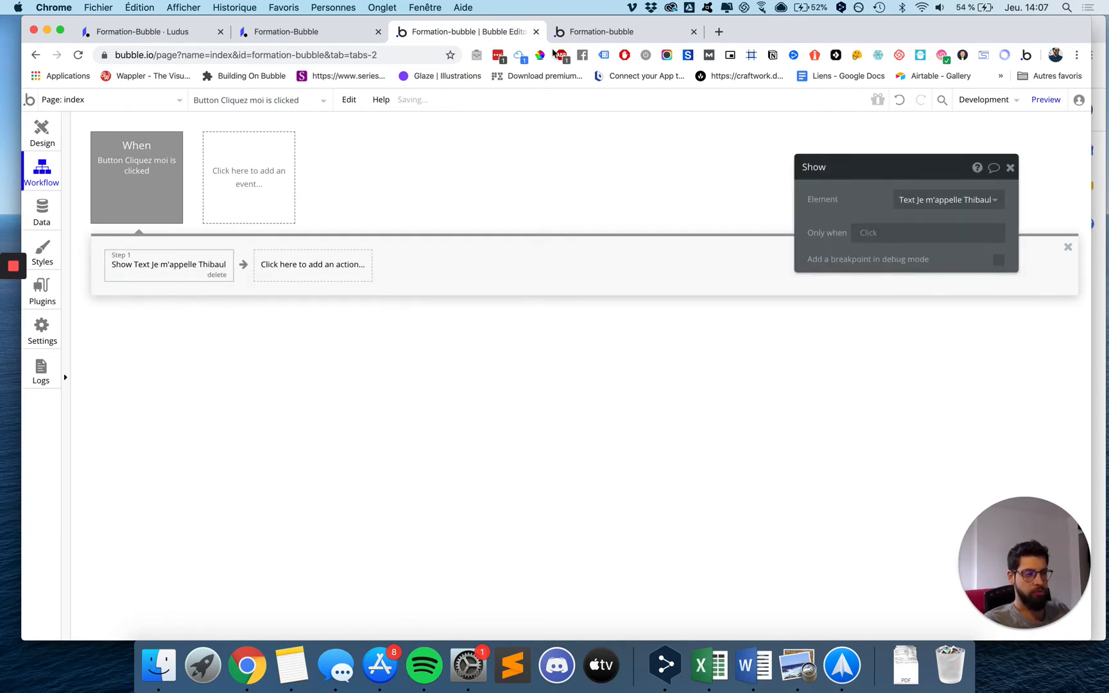
Test the Cliquez moi button with repeated clicks in the app preview, and return to the Bubble editor.
{"action": "left_click", "coordinate": [636, 32]}
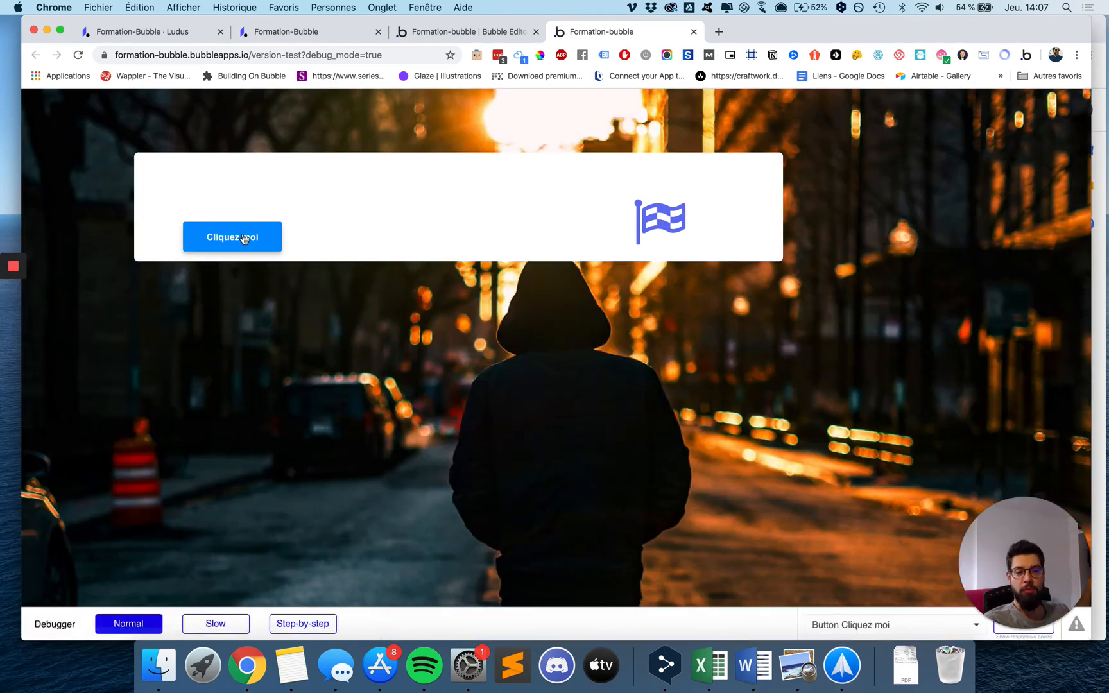
{"action": "left_click", "coordinate": [244, 239]}
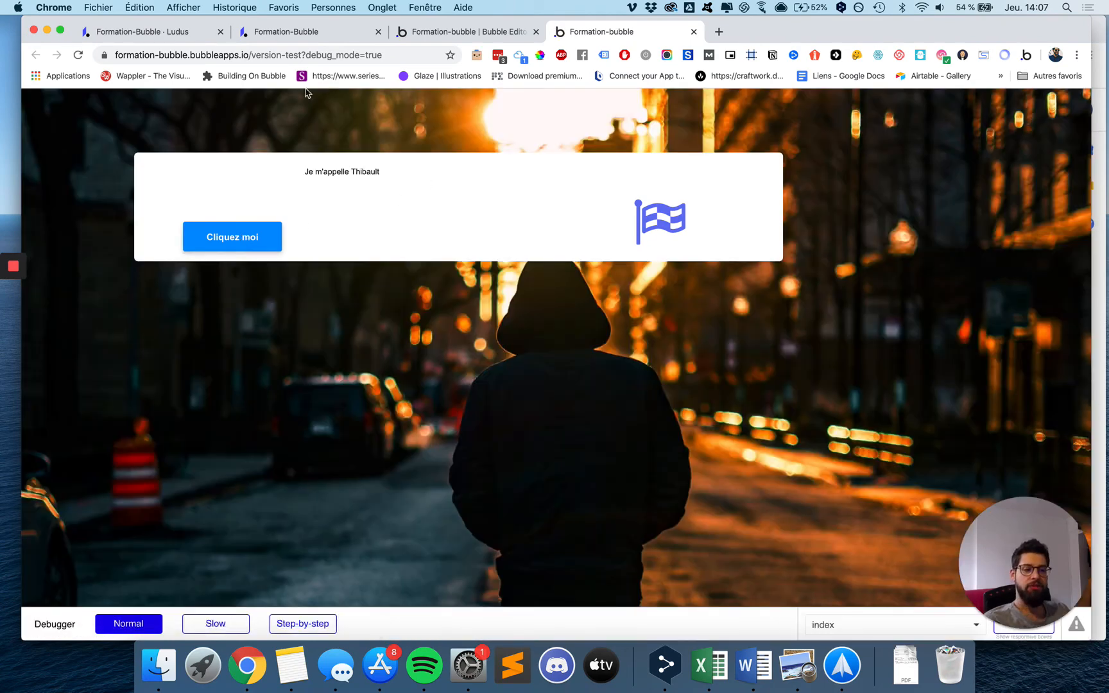
{"action": "left_click", "coordinate": [252, 238]}
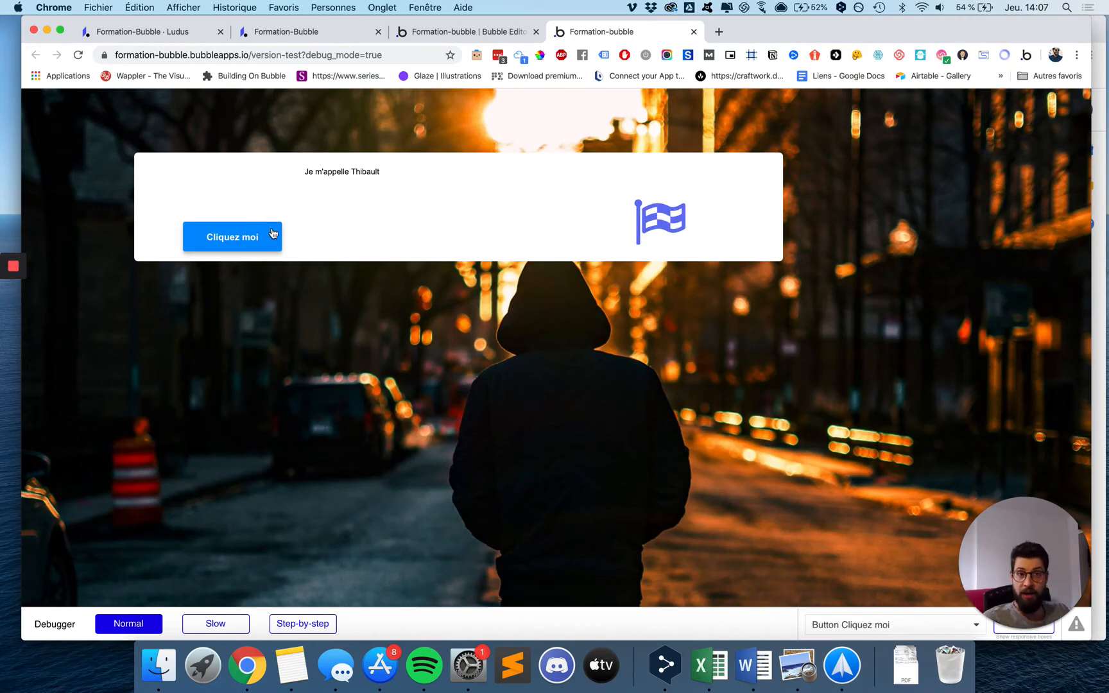
{"action": "left_click", "coordinate": [455, 36]}
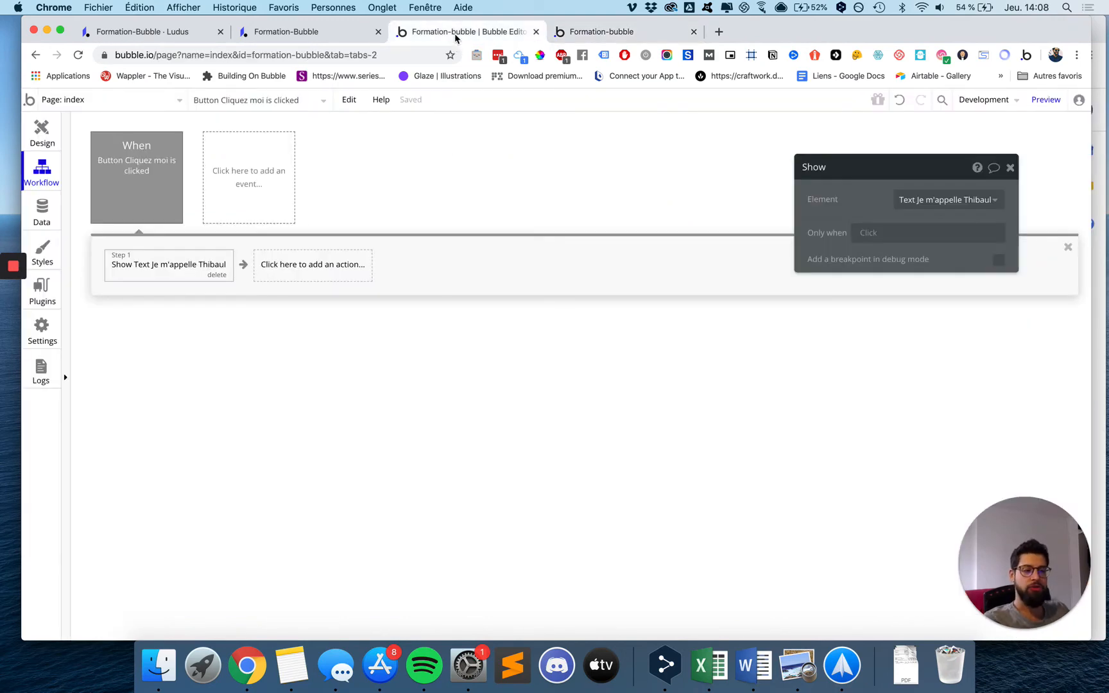
Set the Cliquez moi click event's Only when condition to the Je m'appelle text isn't visible.
{"action": "left_click", "coordinate": [111, 161]}
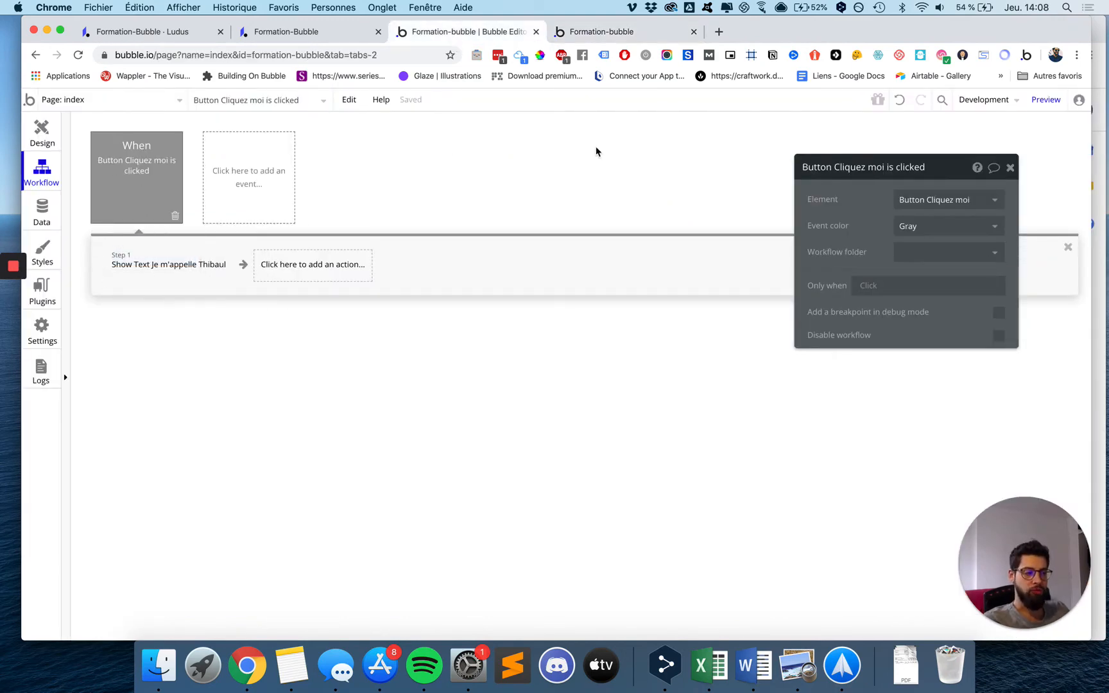
{"action": "left_click", "coordinate": [871, 294]}
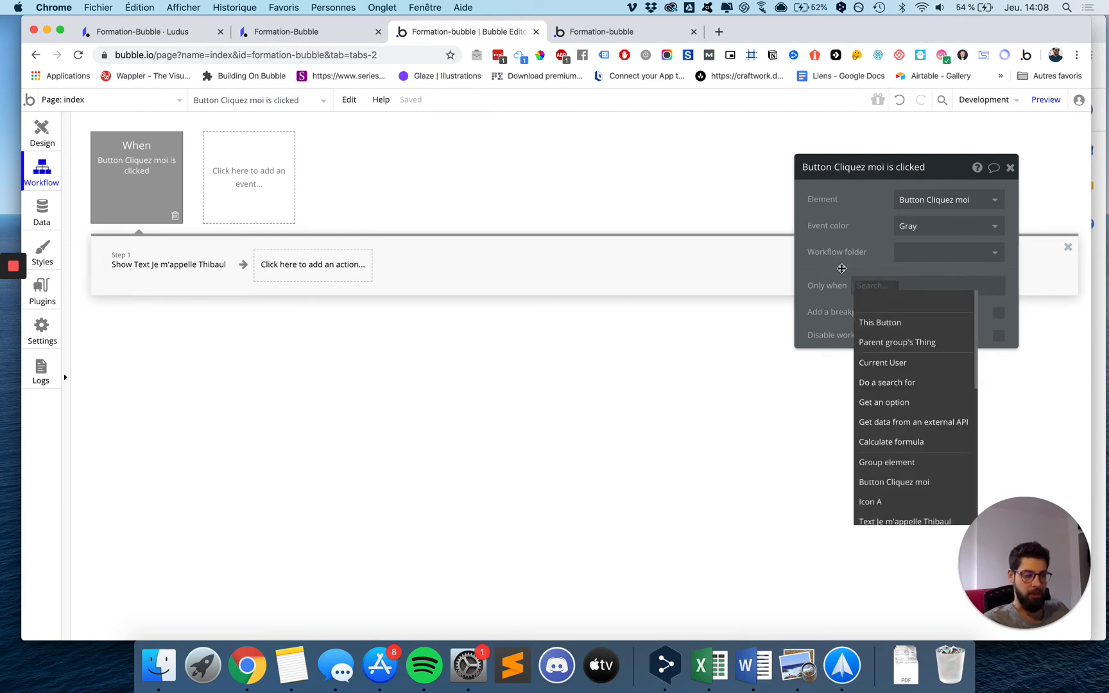
{"action": "scroll", "coordinate": [886, 395], "scroll_direction": "down", "scroll_amount": 3}
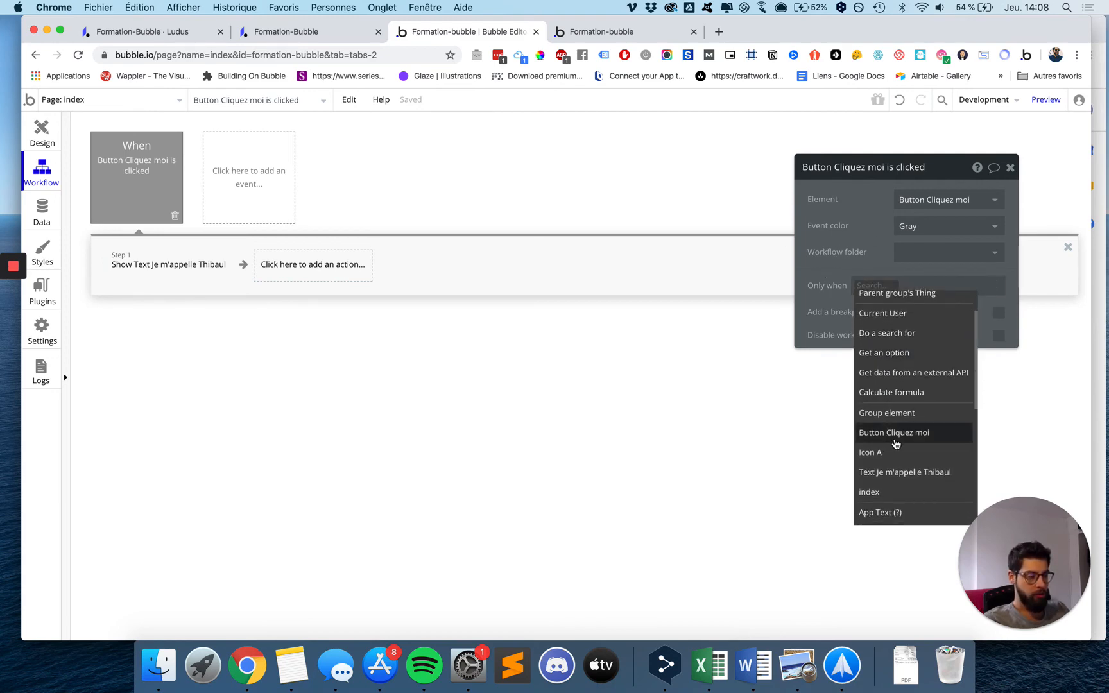
{"action": "left_click", "coordinate": [899, 416]}
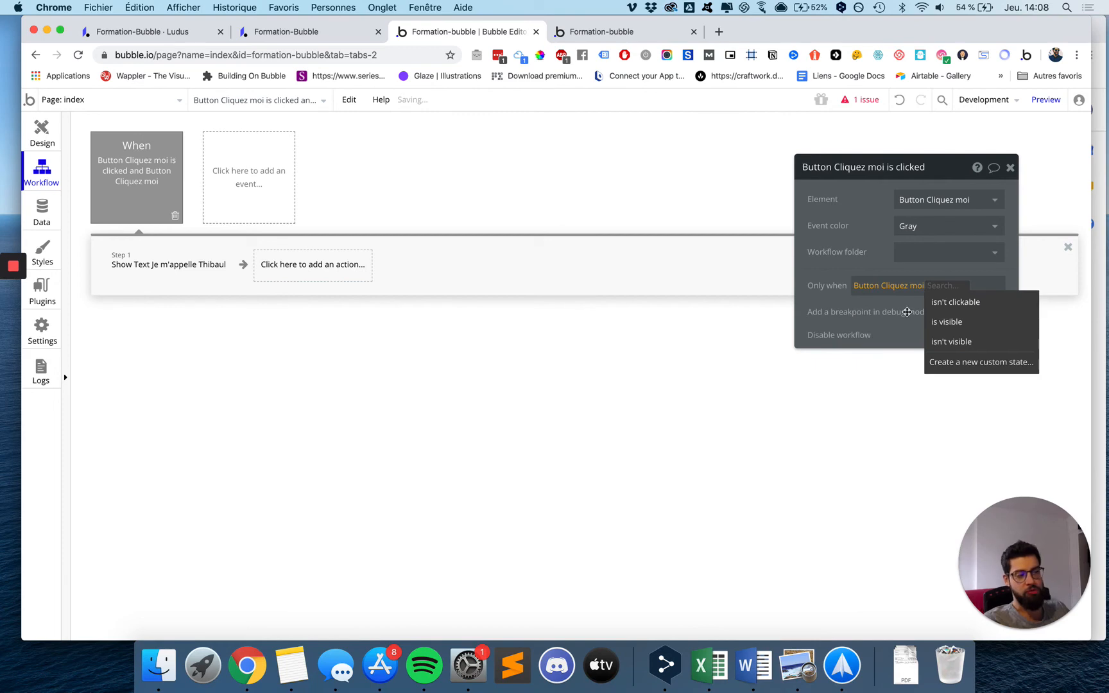
{"action": "left_click", "coordinate": [874, 286]}
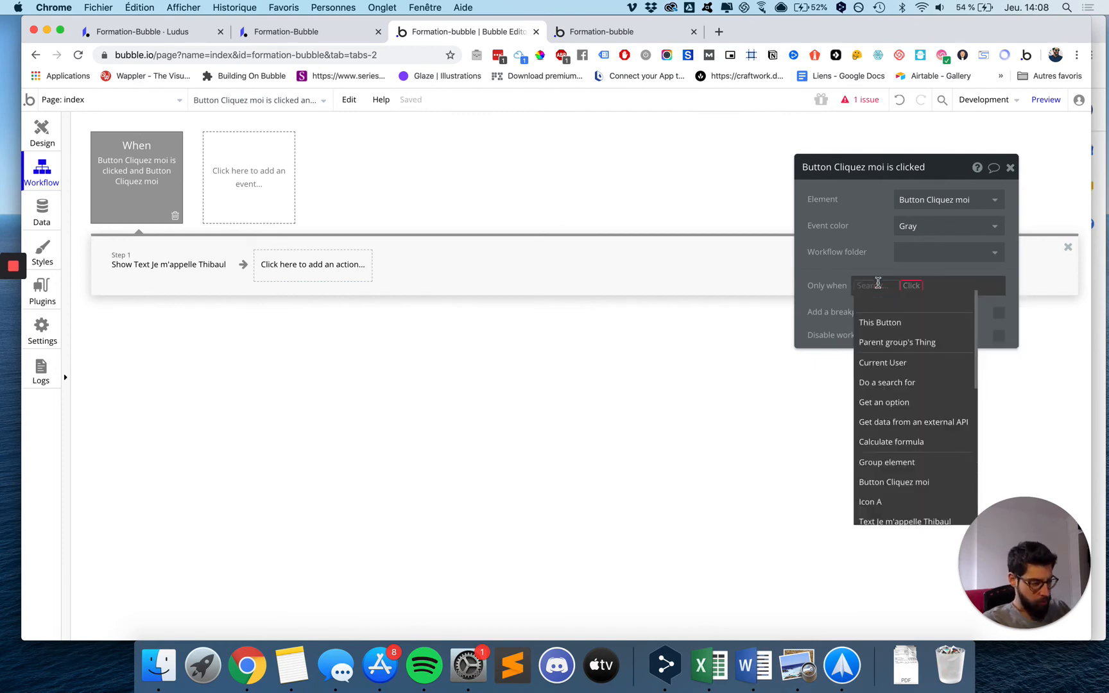
{"action": "scroll", "coordinate": [892, 443], "scroll_direction": "down", "scroll_amount": 3}
{"action": "left_click", "coordinate": [893, 459]}
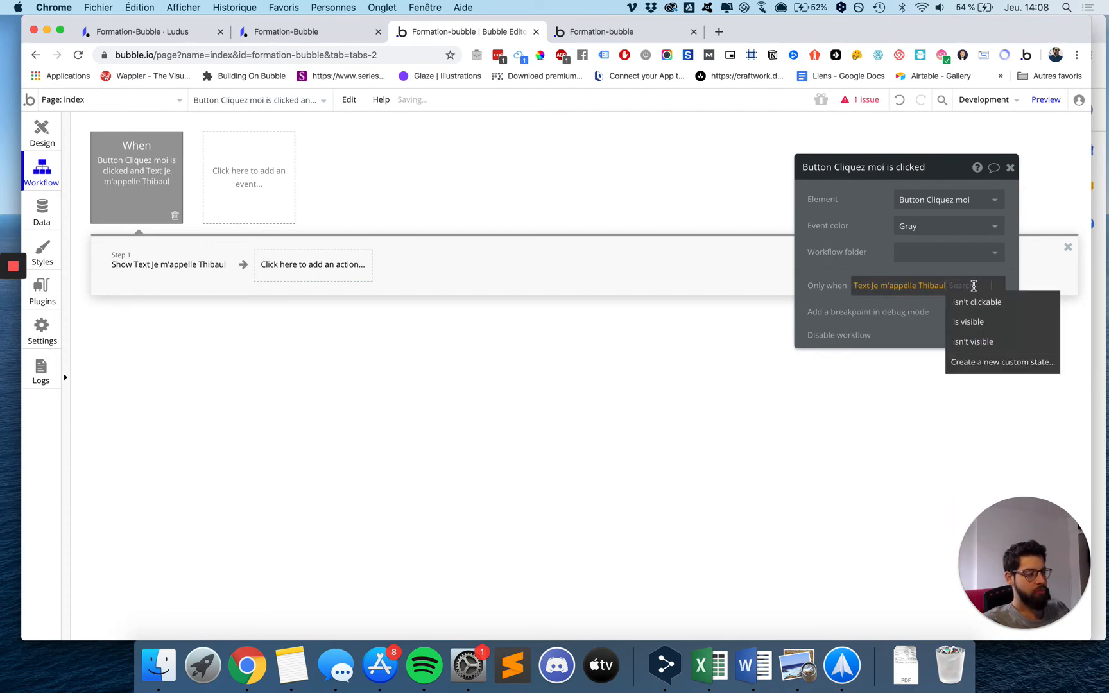
{"action": "left_click", "coordinate": [971, 341]}
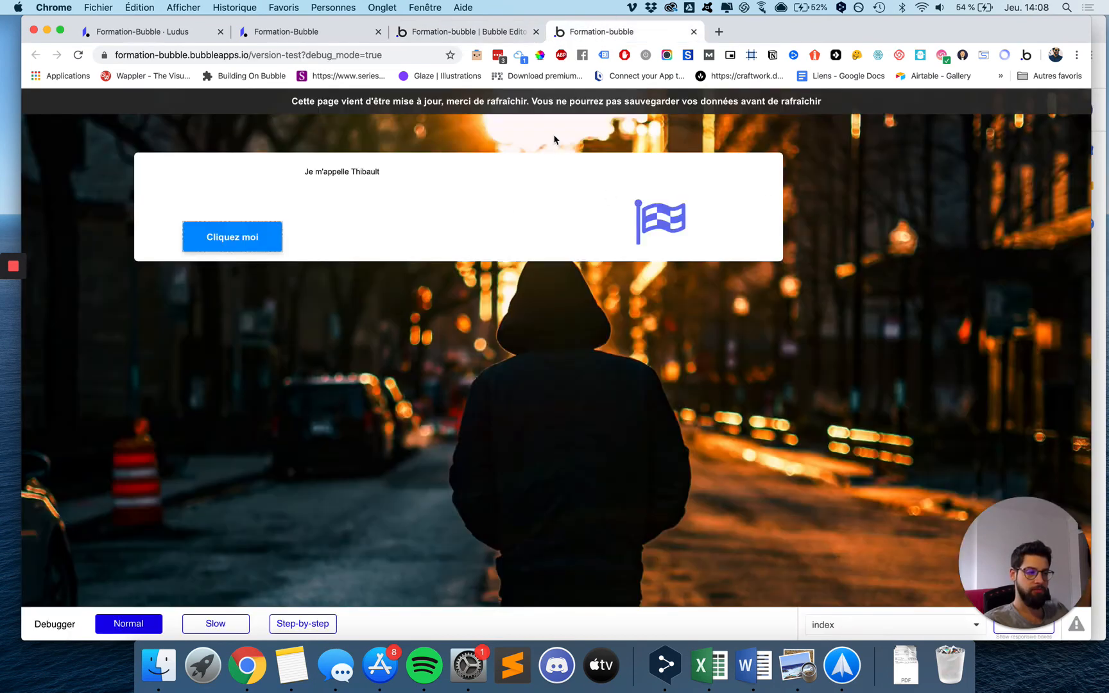
Test the conditional Cliquez moi button in the refreshed app preview, and return to the Bubble editor.
{"action": "left_click", "coordinate": [600, 30]}
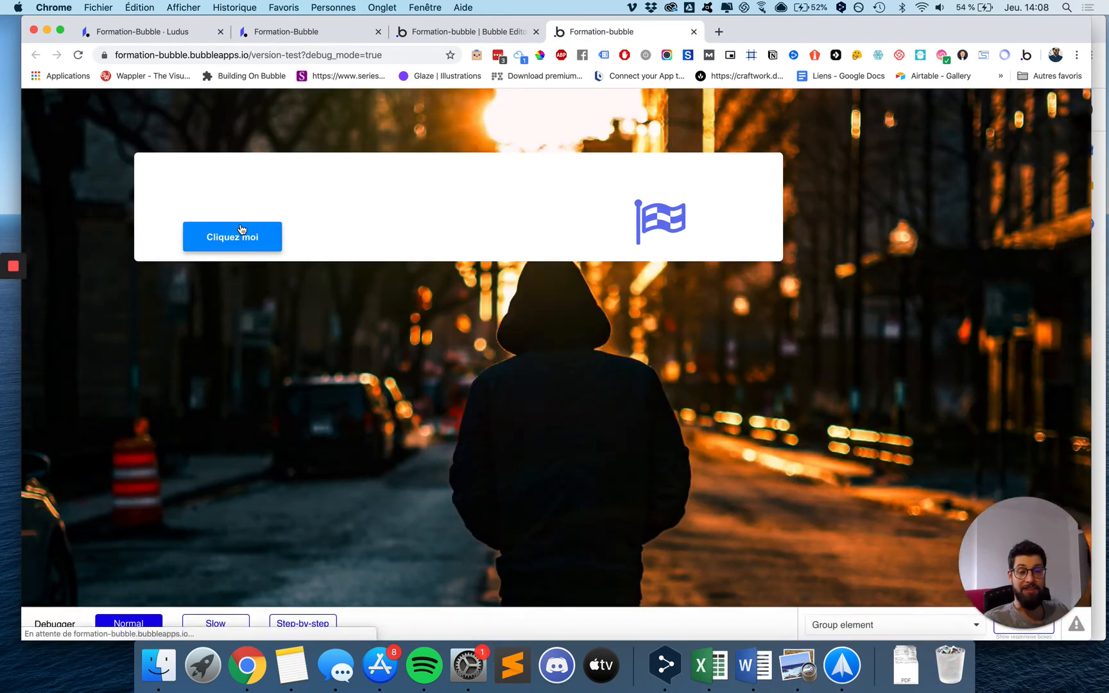
{"action": "left_click", "coordinate": [242, 229]}
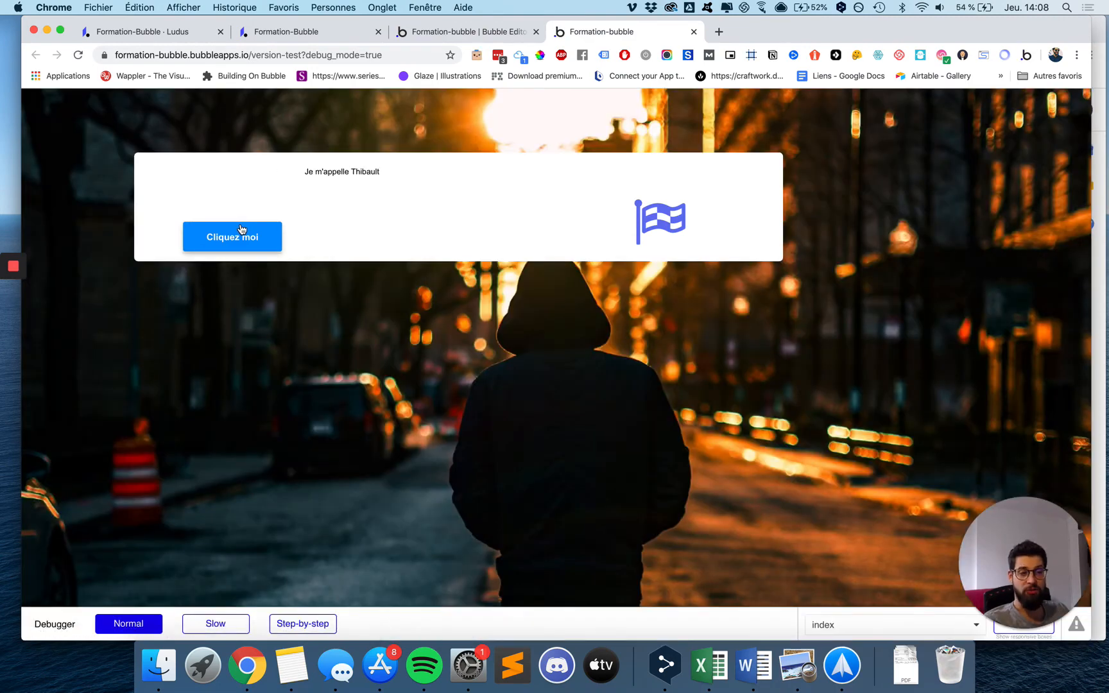
{"action": "left_click", "coordinate": [450, 31]}
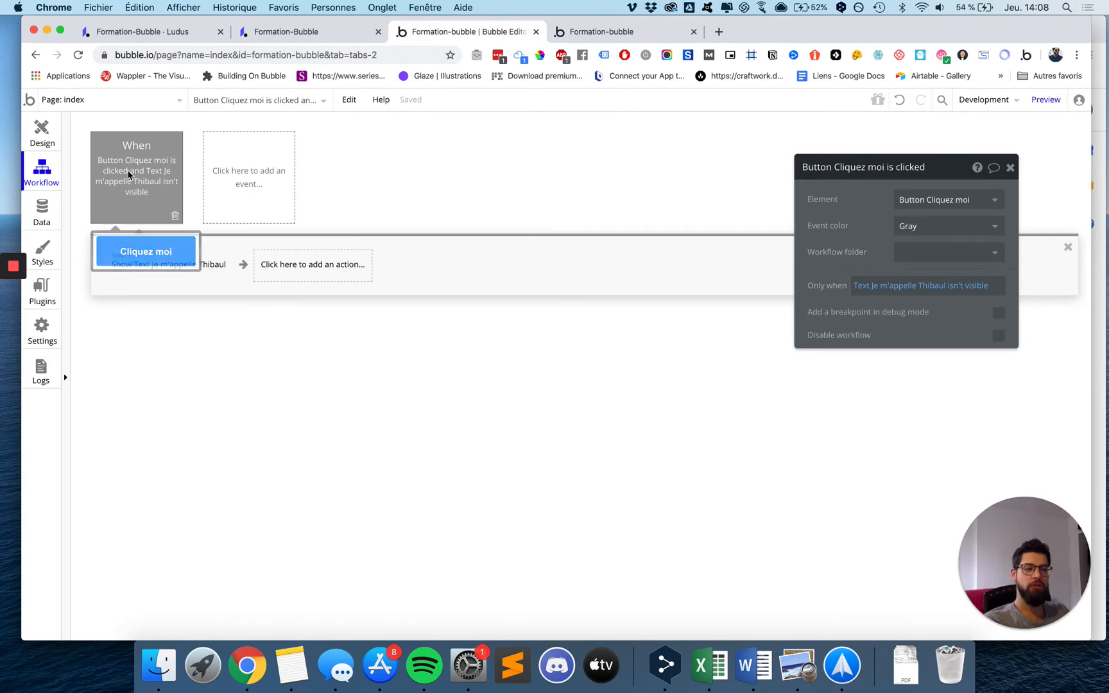
Add a second An element is clicked event for Button Cliquez moi.
{"action": "left_click", "coordinate": [250, 185]}
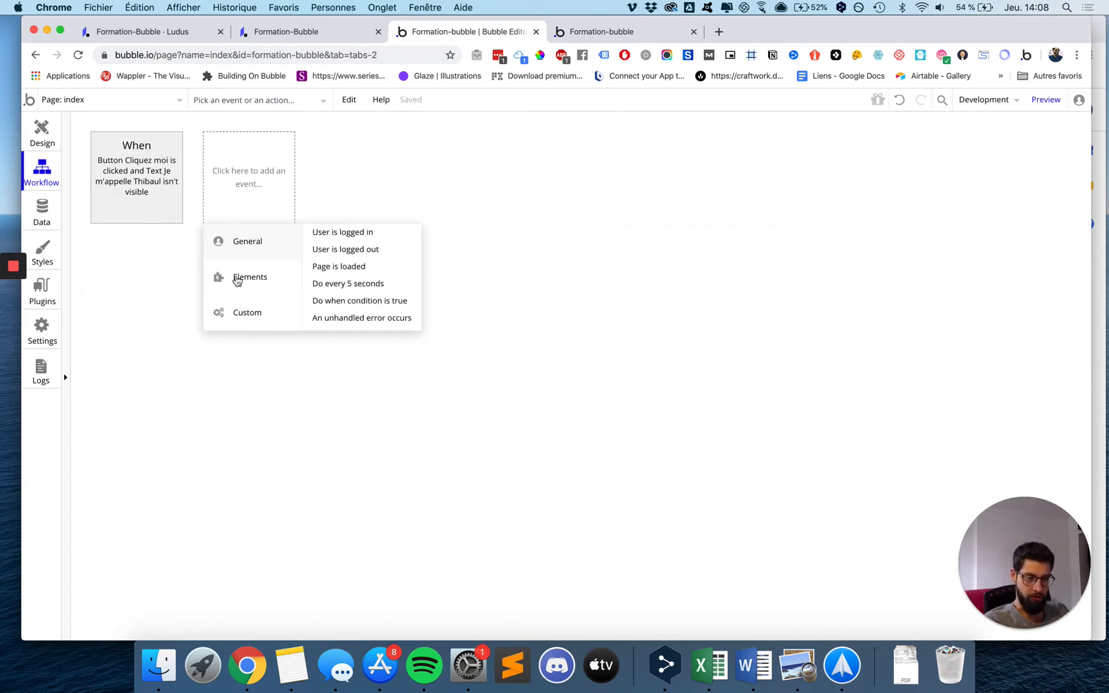
{"action": "mouse_move", "coordinate": [247, 292]}
{"action": "left_click", "coordinate": [360, 239]}
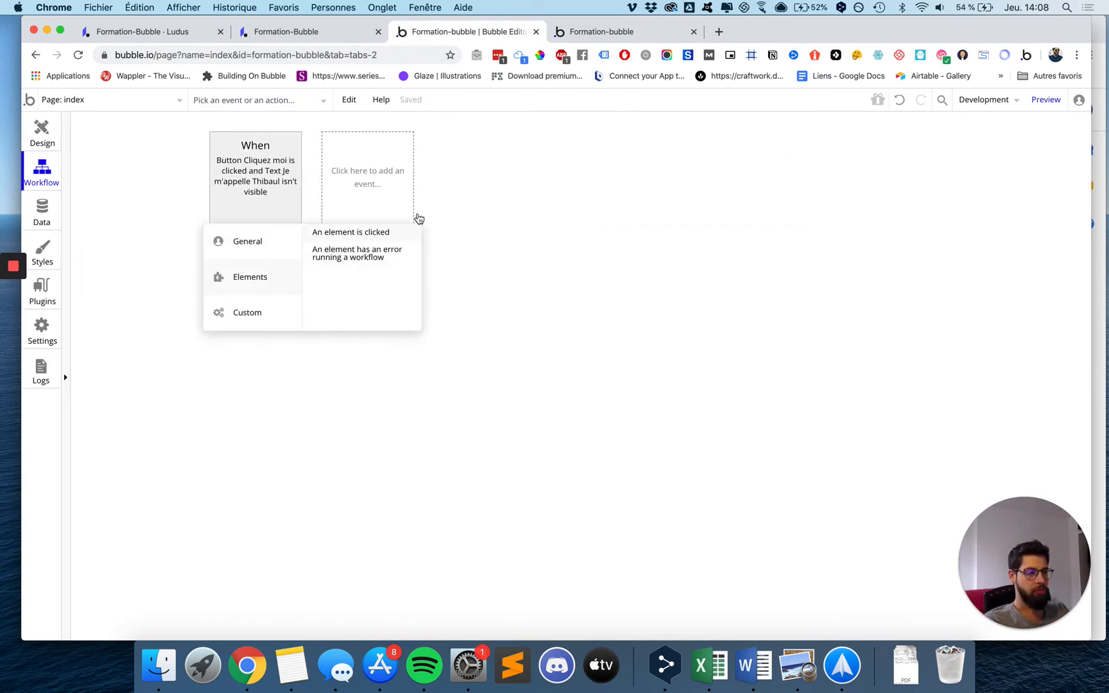
{"action": "left_click", "coordinate": [905, 202]}
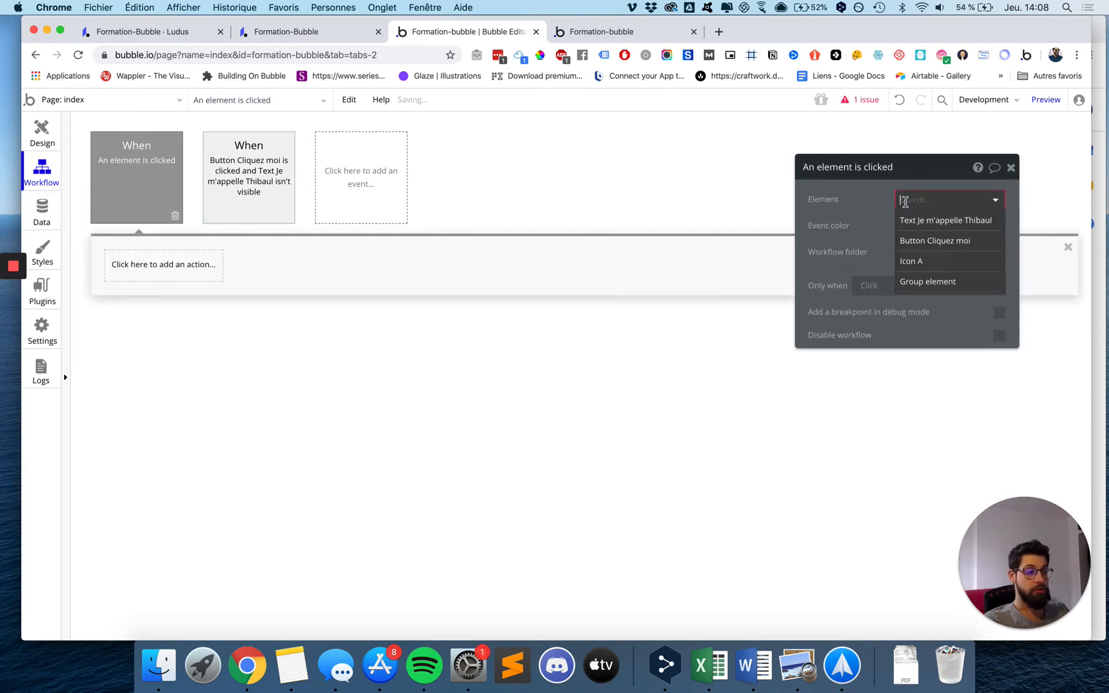
{"action": "left_click", "coordinate": [924, 240]}
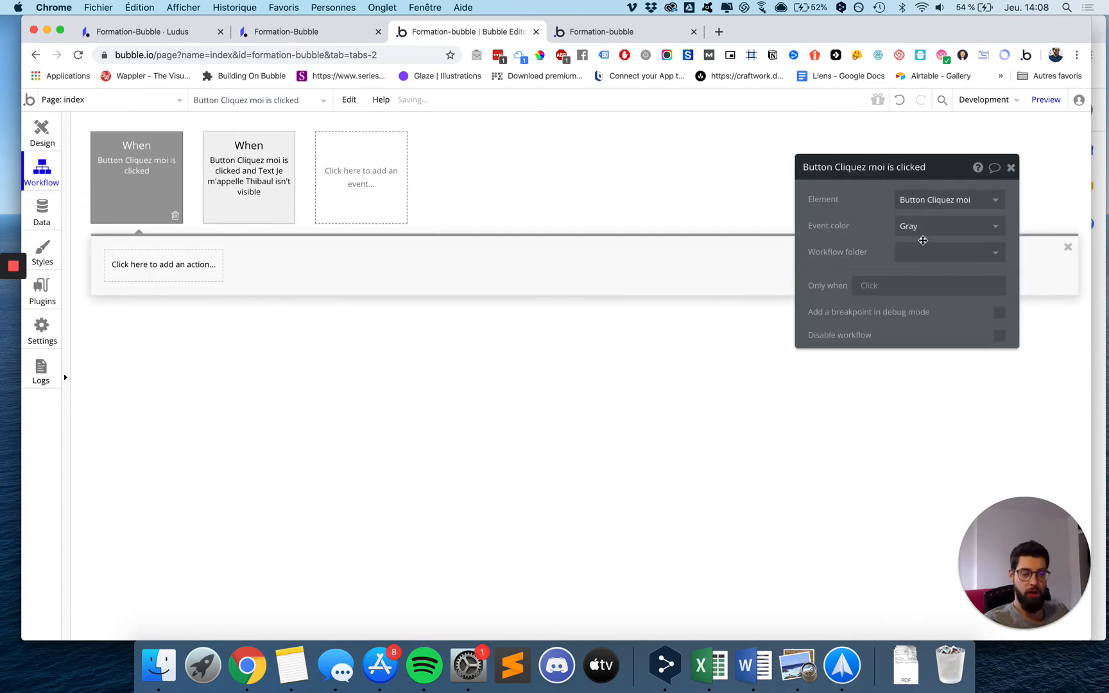
Set the new click event's Only when condition to the Je m'appelle text is visible.
{"action": "left_click", "coordinate": [871, 285]}
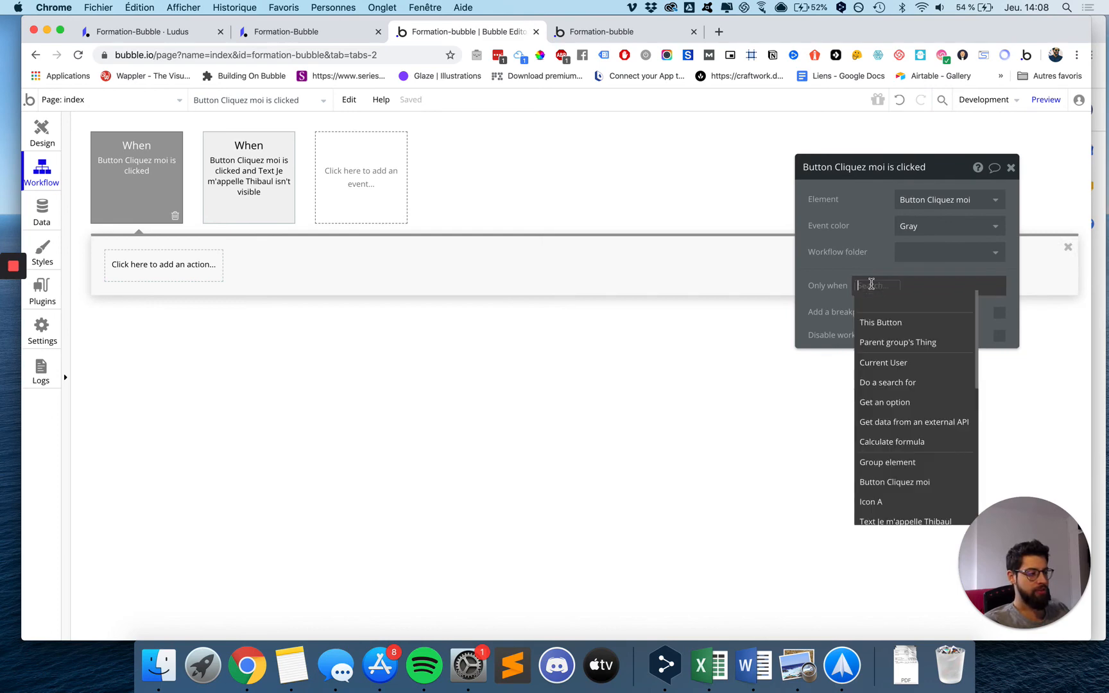
{"action": "scroll", "coordinate": [886, 446], "scroll_direction": "down", "scroll_amount": 2}
{"action": "left_click", "coordinate": [889, 463]}
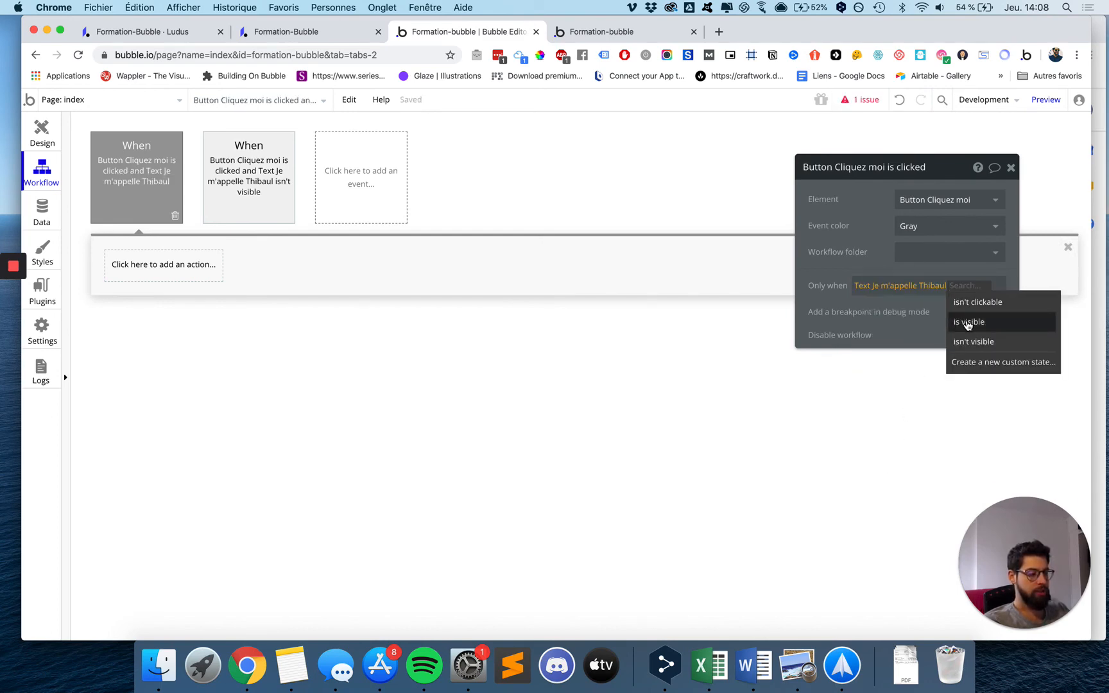
{"action": "left_click", "coordinate": [968, 324]}
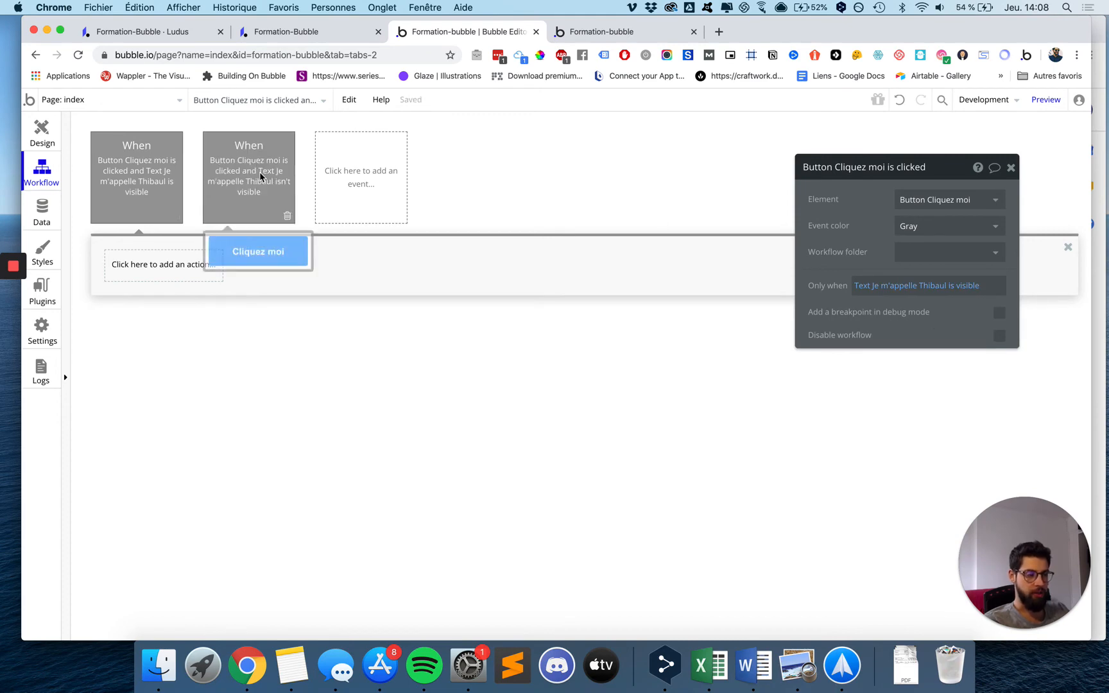
Add a Hide element action for the Je m'appelle text to the event whose condition is that the text is visible.
{"action": "left_click", "coordinate": [146, 168]}
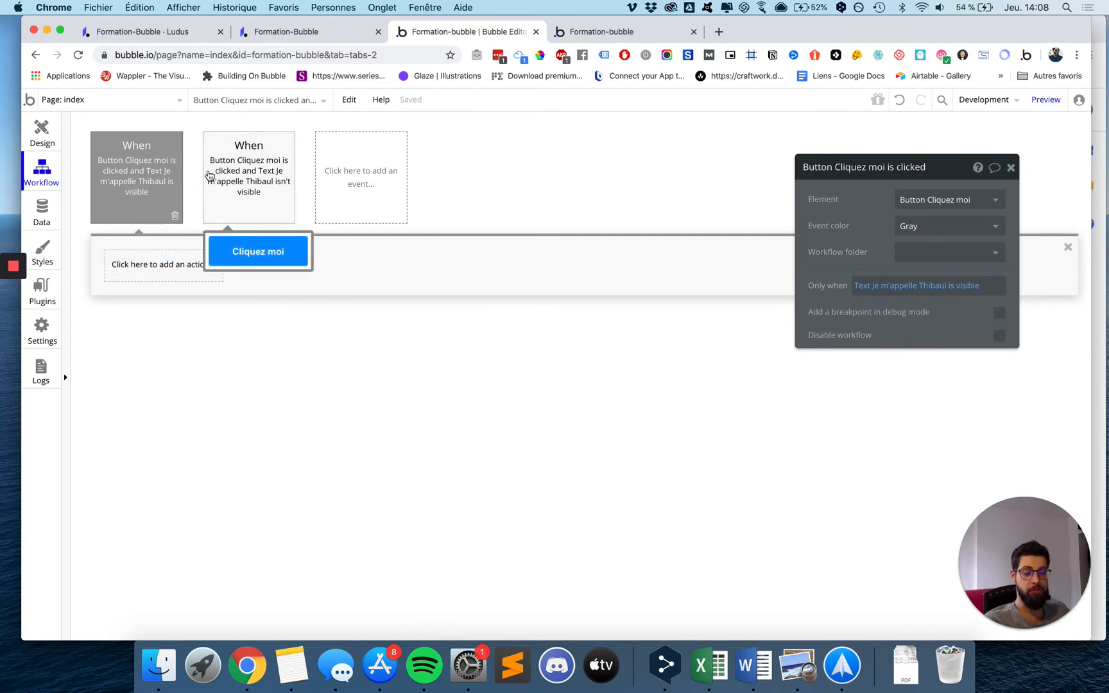
{"action": "left_click", "coordinate": [145, 260]}
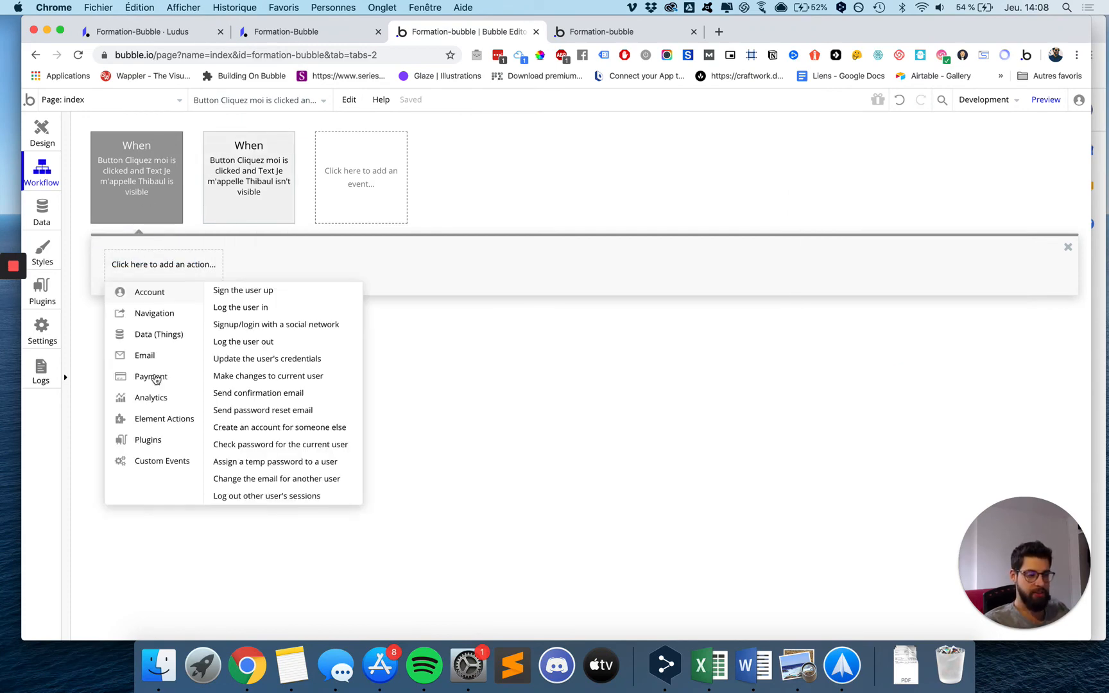
{"action": "mouse_move", "coordinate": [148, 421]}
{"action": "left_click", "coordinate": [297, 299]}
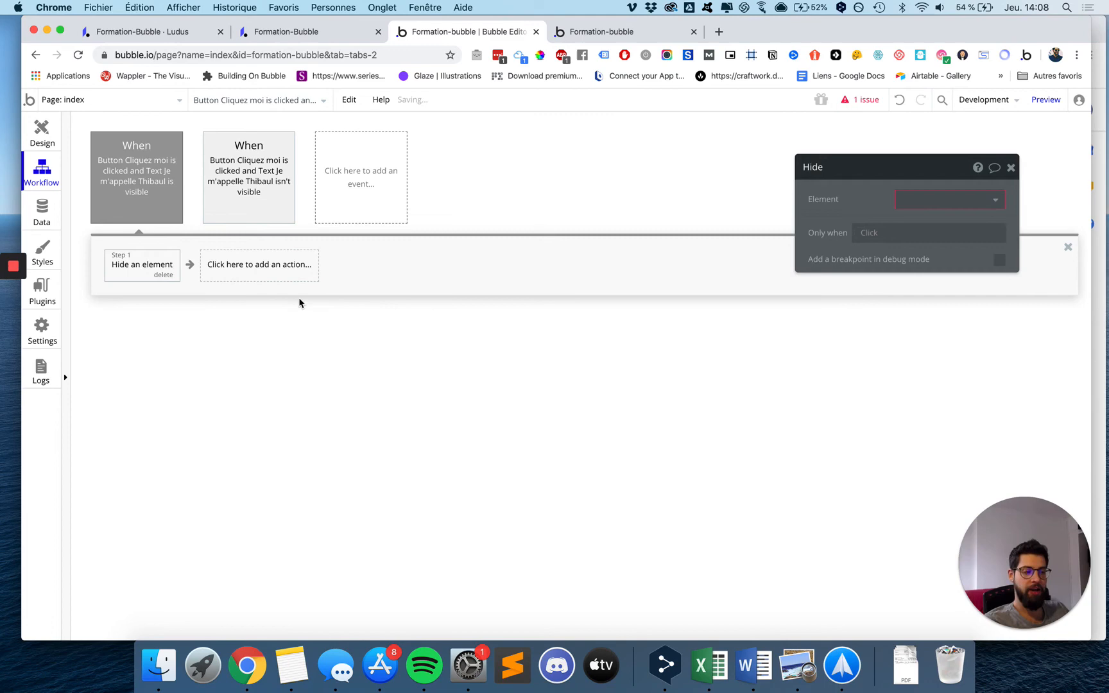
{"action": "left_click", "coordinate": [941, 203]}
{"action": "left_click", "coordinate": [935, 242]}
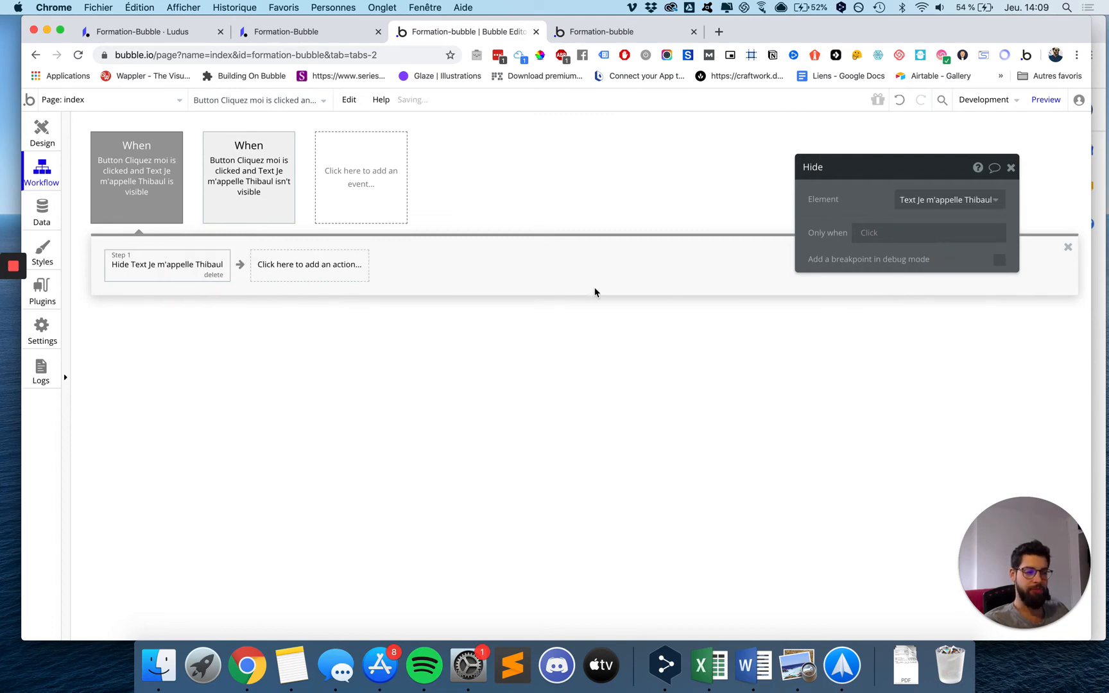
Color the isn't visible click event Green and the is visible click event Red.
{"action": "left_click", "coordinate": [234, 193]}
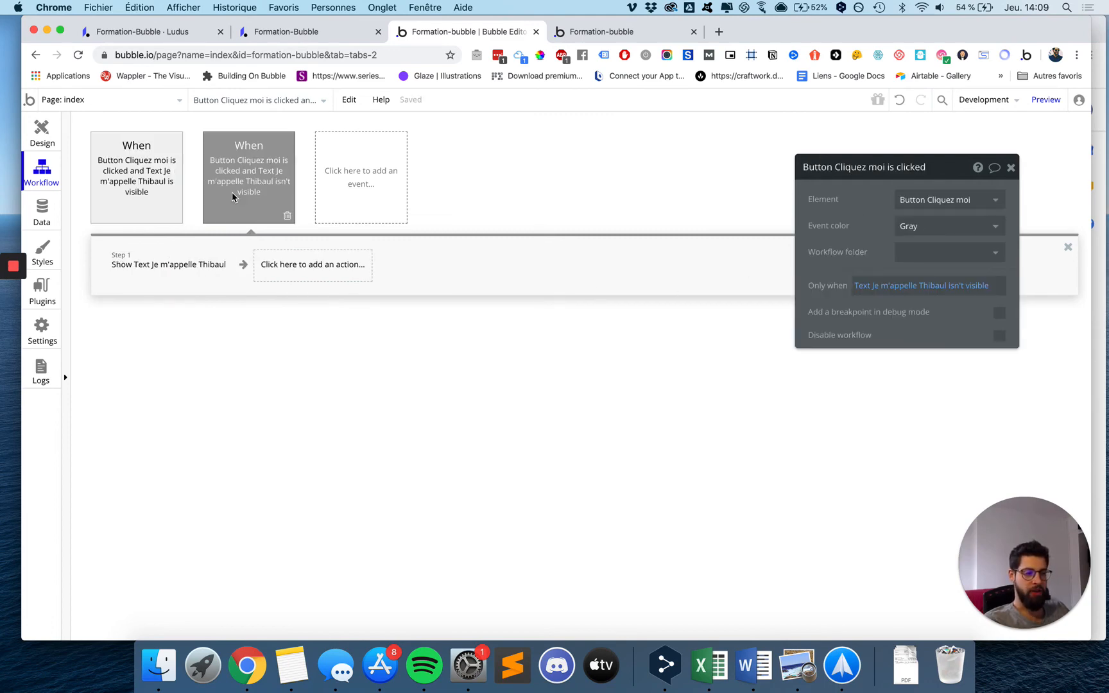
{"action": "left_click", "coordinate": [979, 226]}
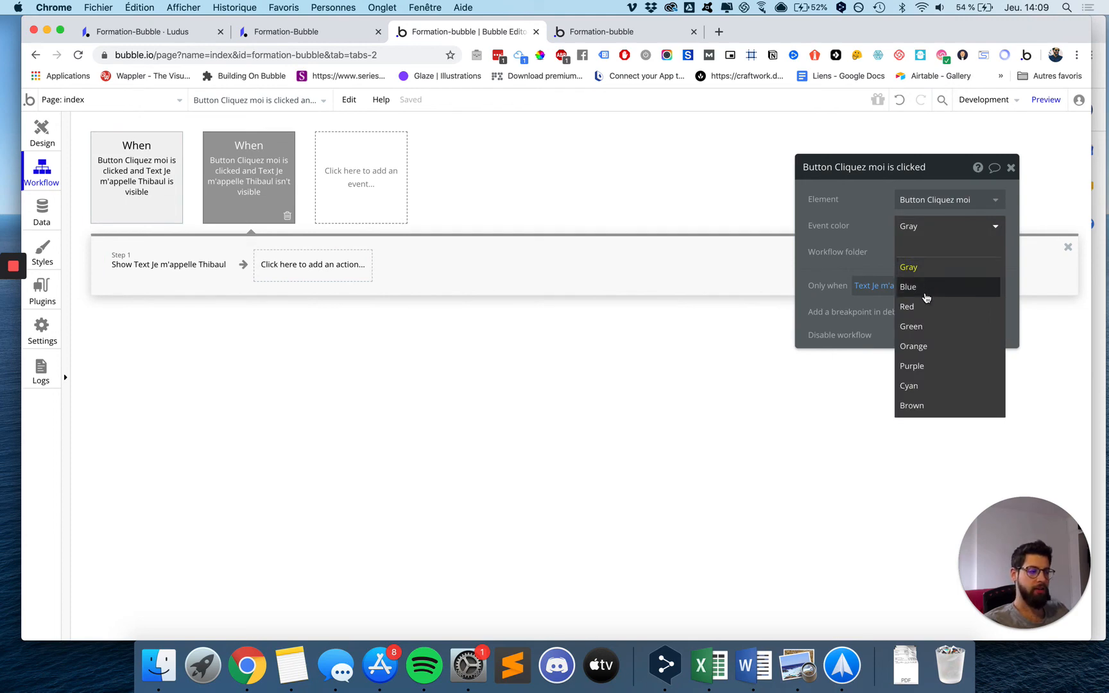
{"action": "left_click", "coordinate": [912, 326]}
{"action": "left_click", "coordinate": [157, 168]}
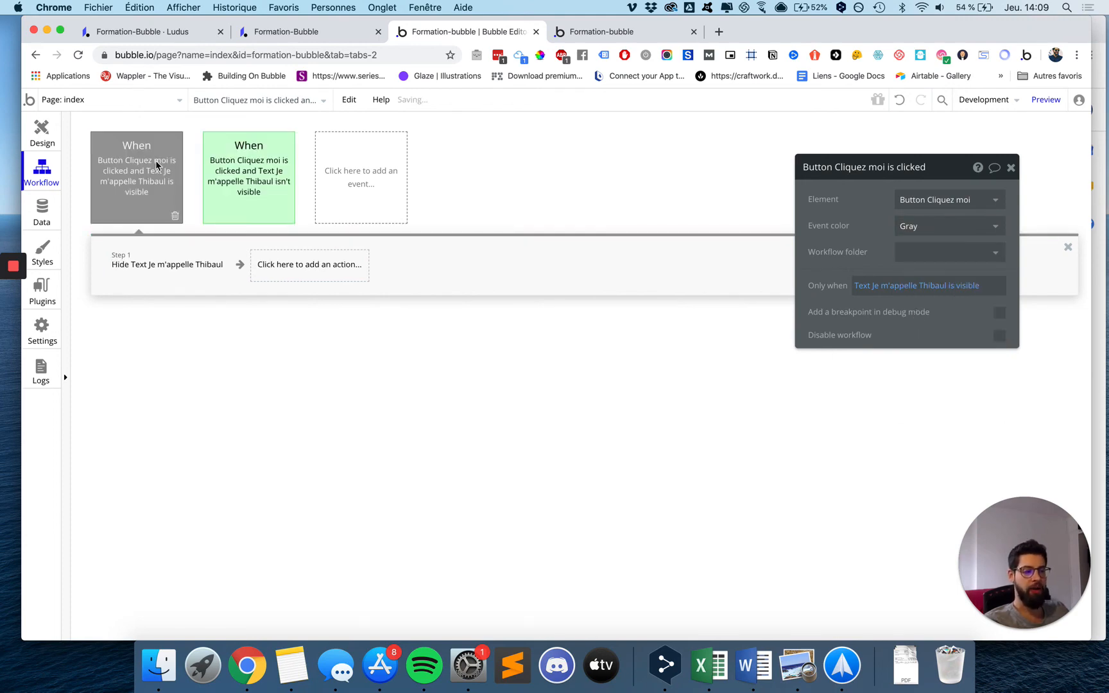
{"action": "left_click", "coordinate": [924, 228]}
{"action": "left_click", "coordinate": [929, 308]}
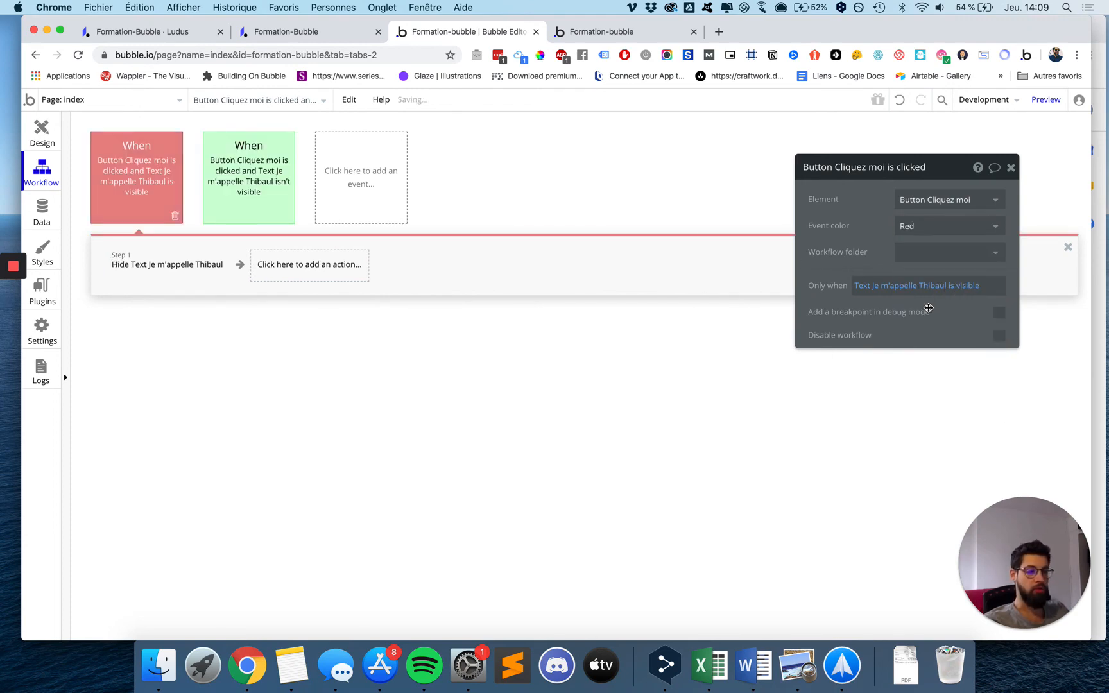
Review the conditions and actions of the green and red click events, and switch to the app preview.
{"action": "left_click", "coordinate": [251, 185]}
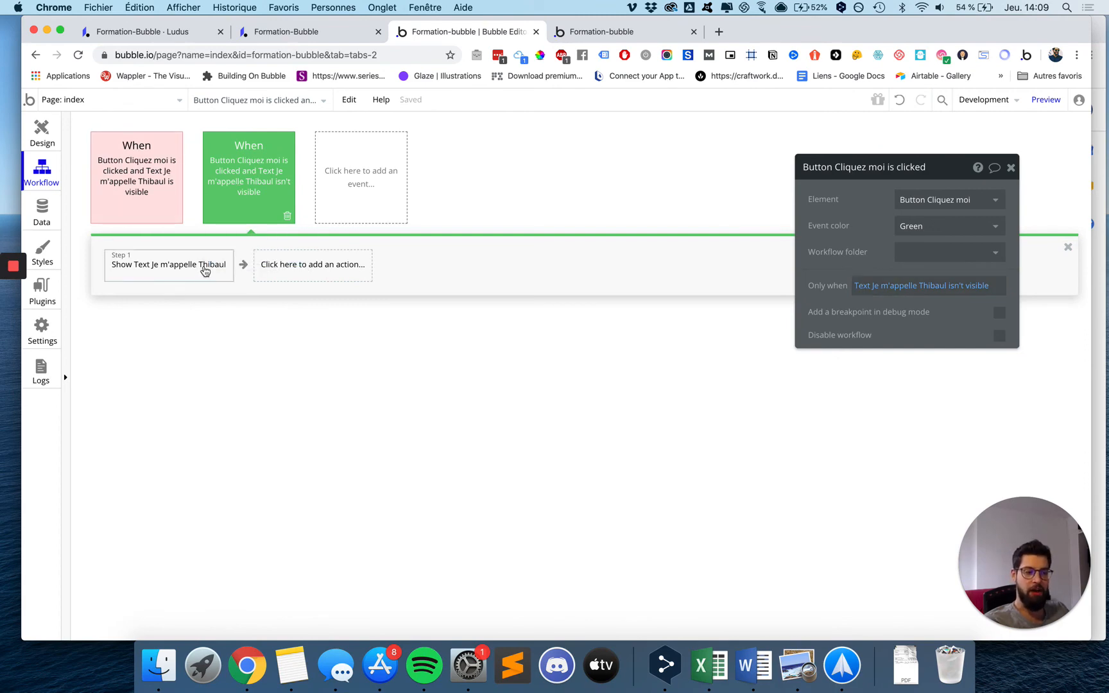
{"action": "mouse_move", "coordinate": [172, 273]}
{"action": "left_click", "coordinate": [137, 183]}
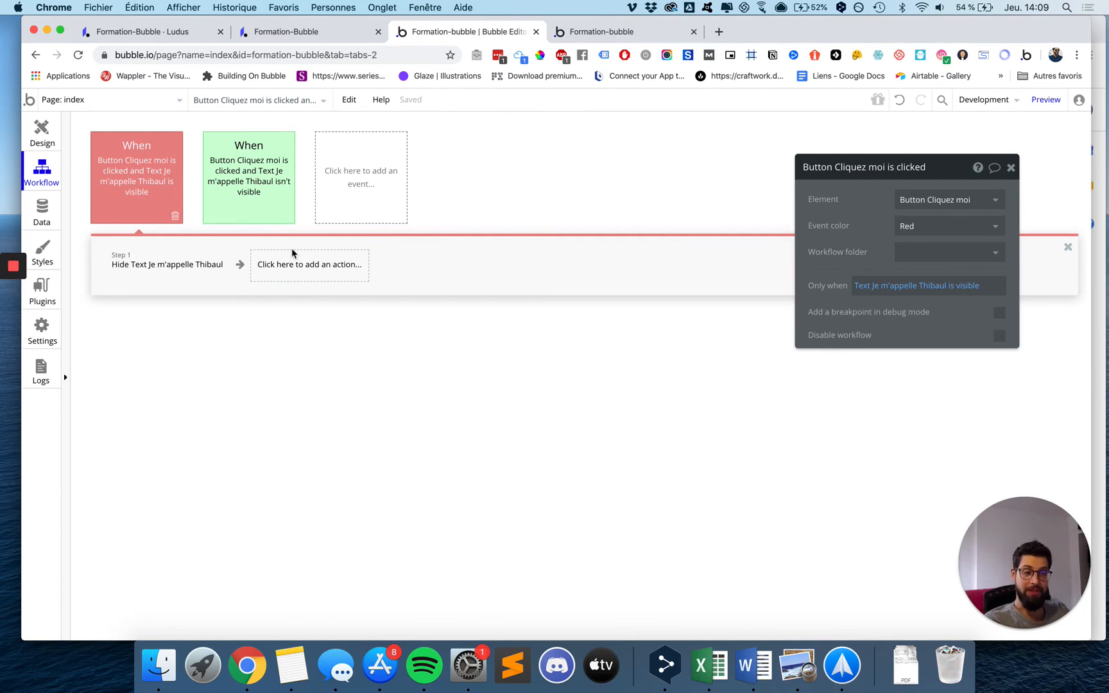
{"action": "left_click", "coordinate": [623, 33]}
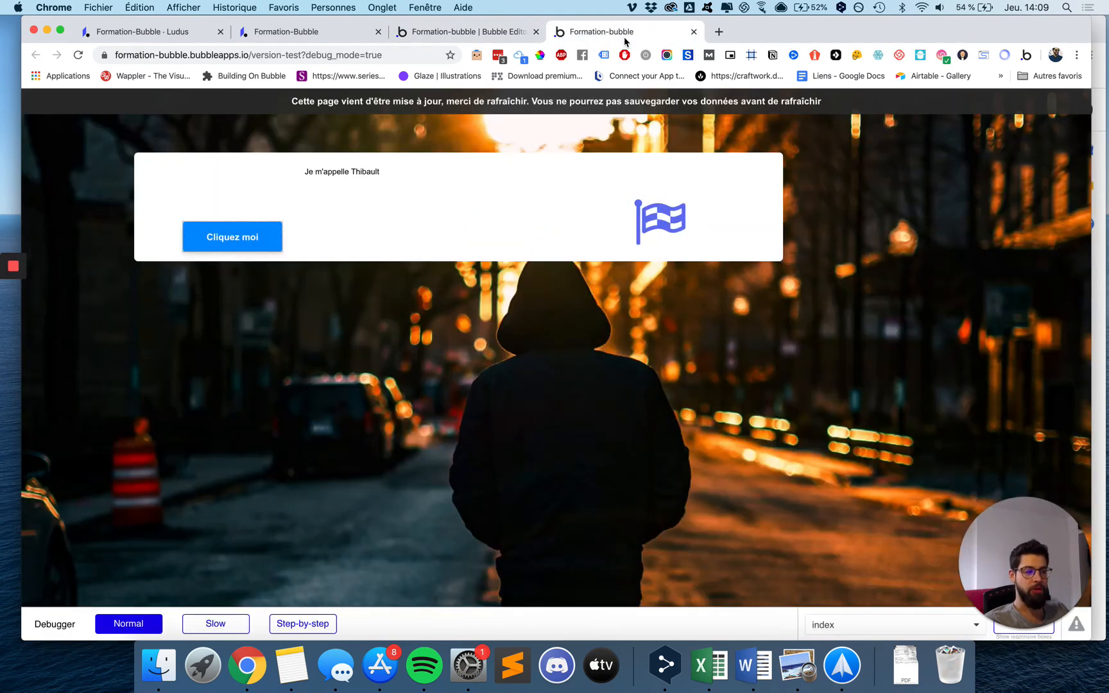
Reload the app preview and test showing and hiding the Je m'appelle text with the Cliquez moi button.
{"action": "key", "text": "super+r"}
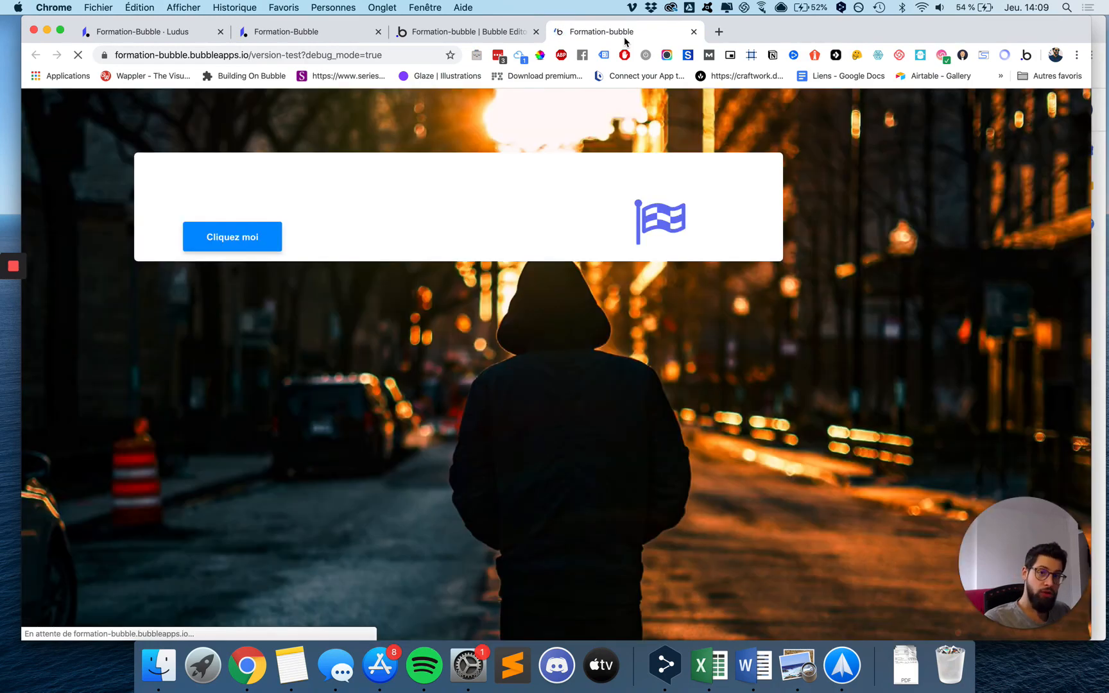
{"action": "left_click", "coordinate": [226, 246]}
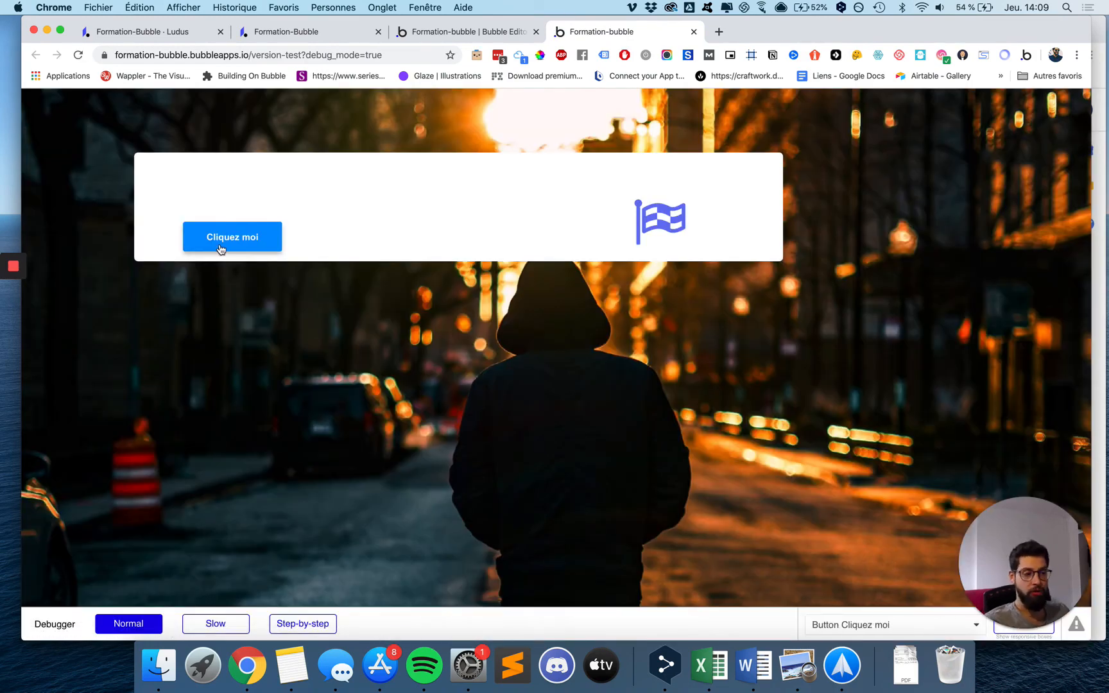
{"action": "left_click", "coordinate": [226, 245]}
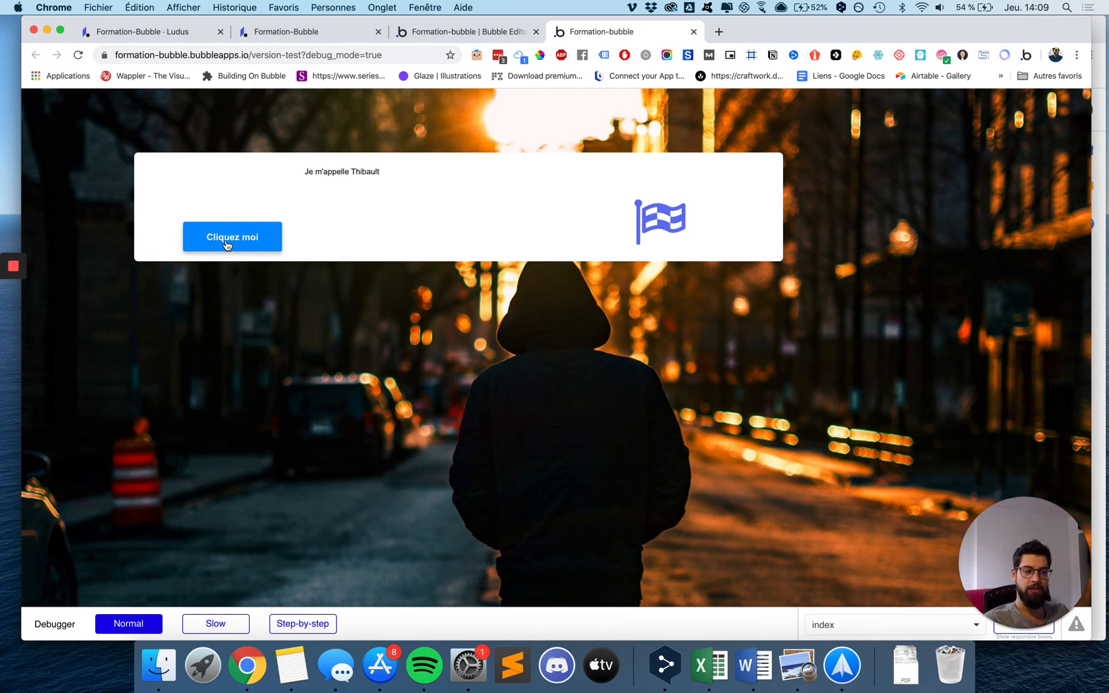
{"action": "left_click", "coordinate": [226, 245]}
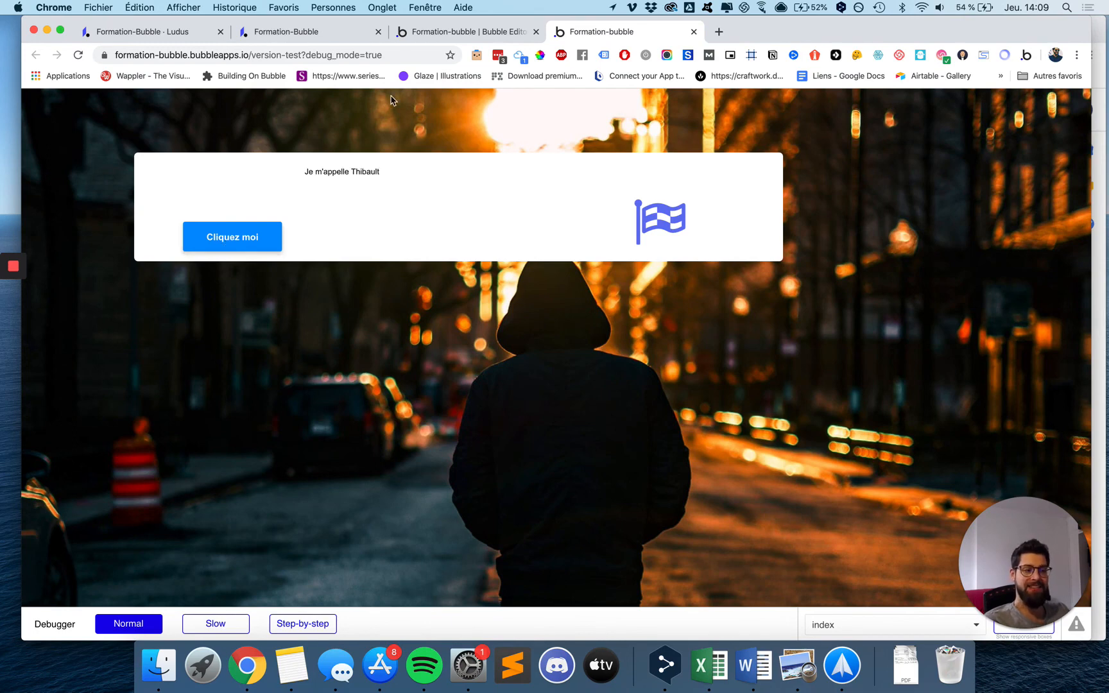
Review the Only when (condition) slide alongside the green and red click events and the red event's Hide action in the Bubble editor.
{"action": "left_click", "coordinate": [314, 34]}
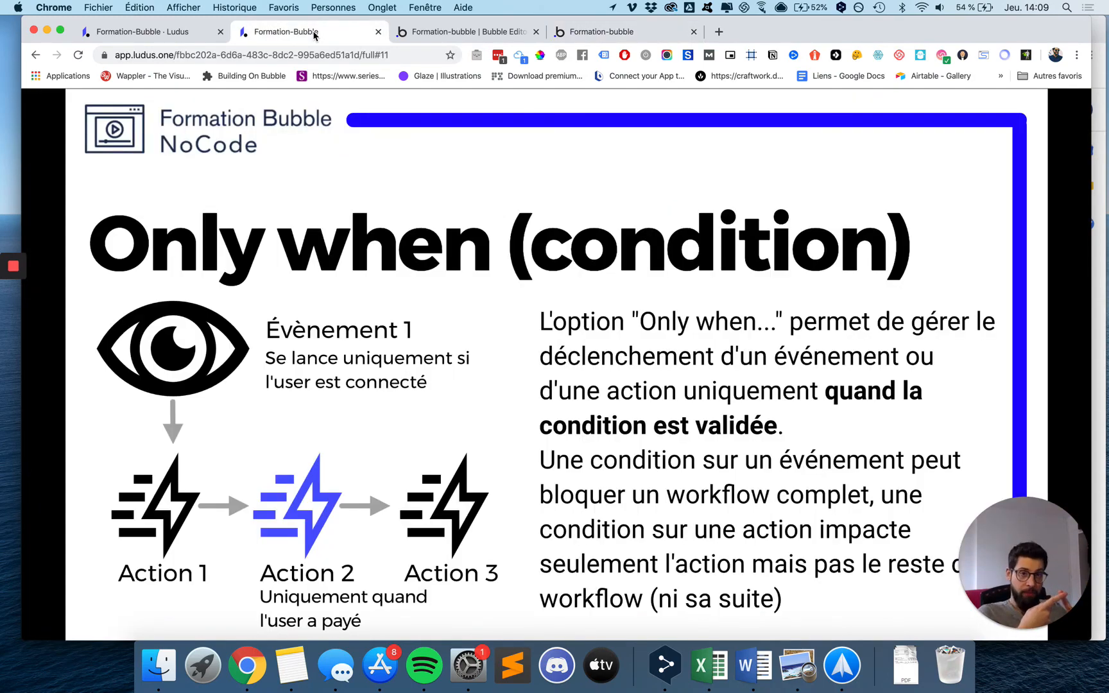
{"action": "left_click", "coordinate": [431, 37]}
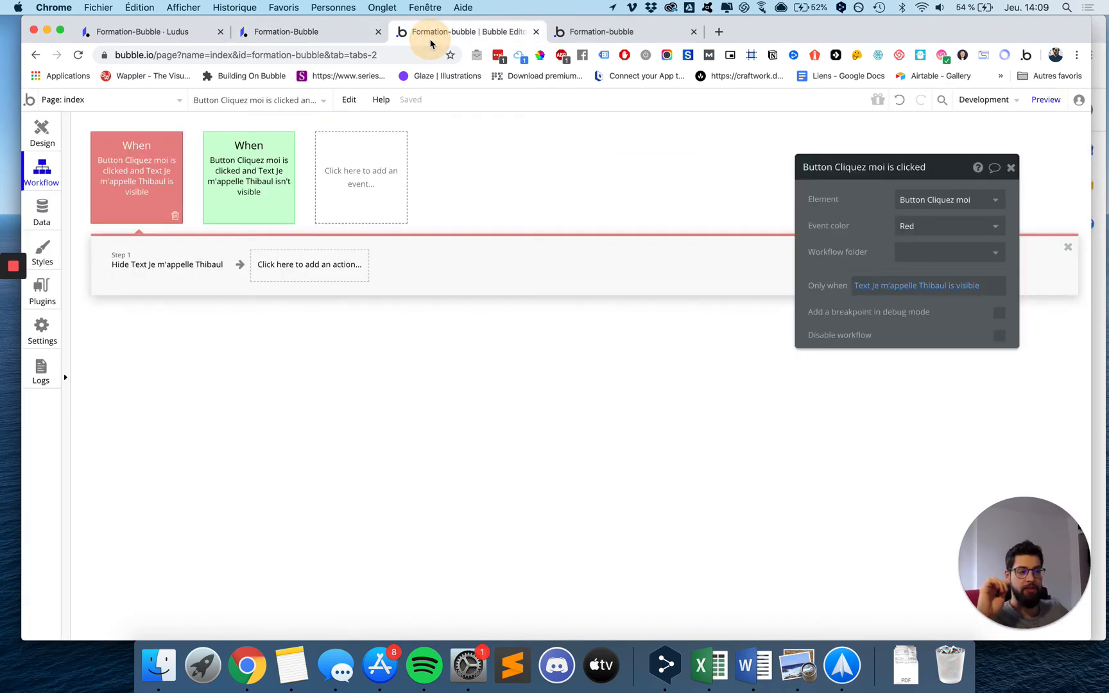
{"action": "left_click", "coordinate": [228, 171]}
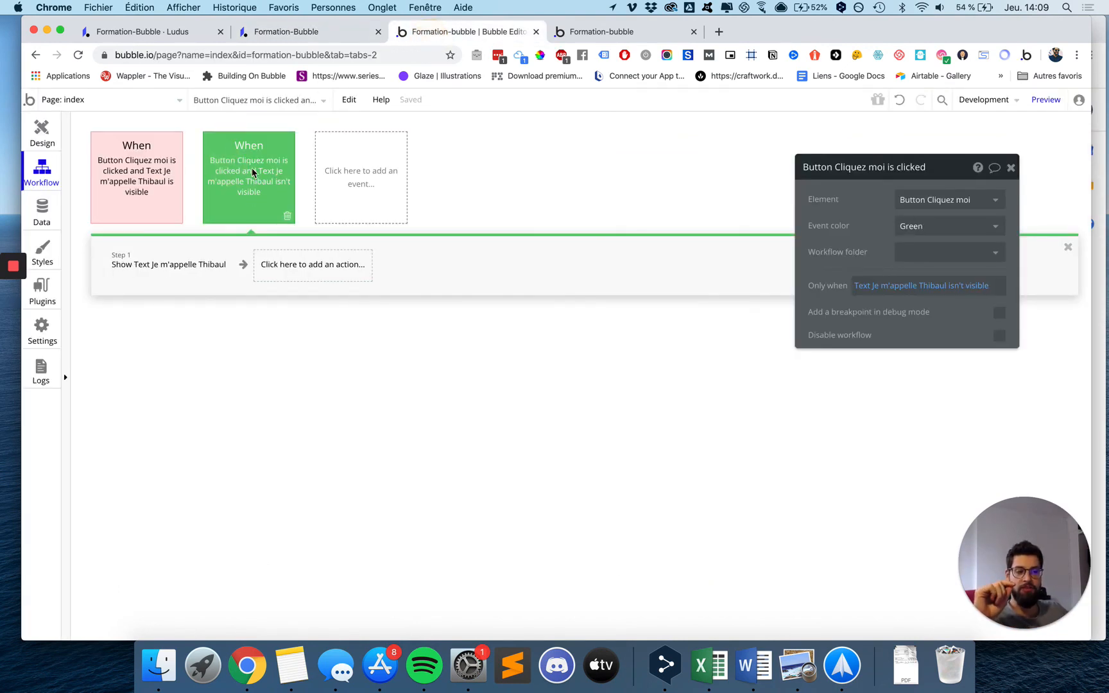
{"action": "left_click", "coordinate": [166, 196]}
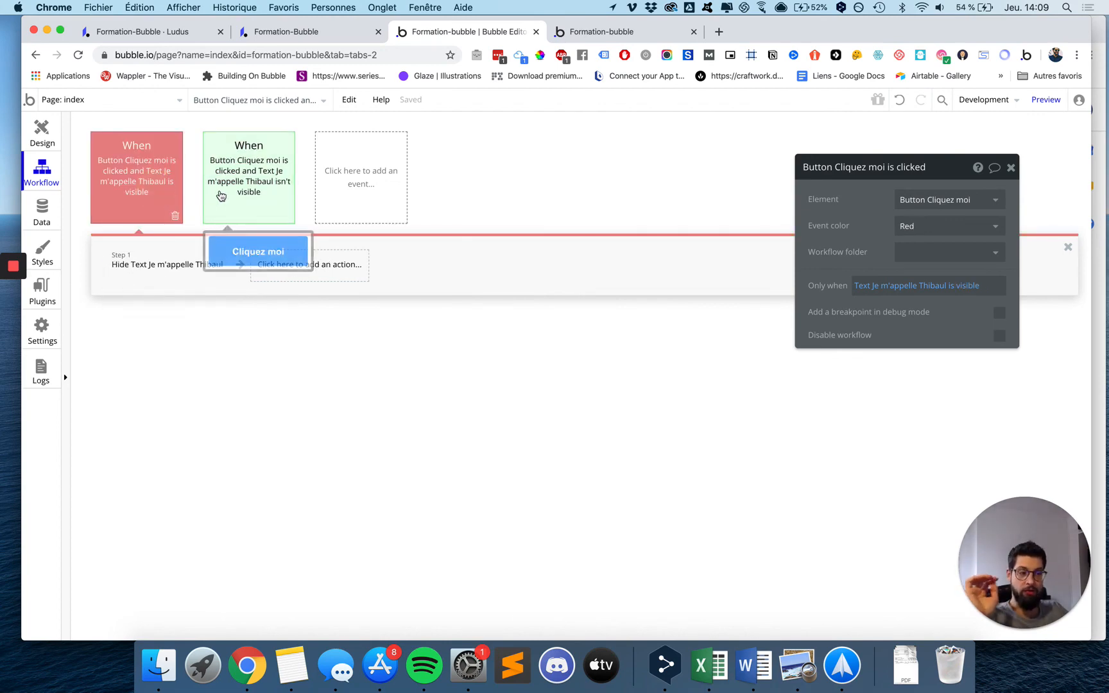
{"action": "mouse_move", "coordinate": [161, 267]}
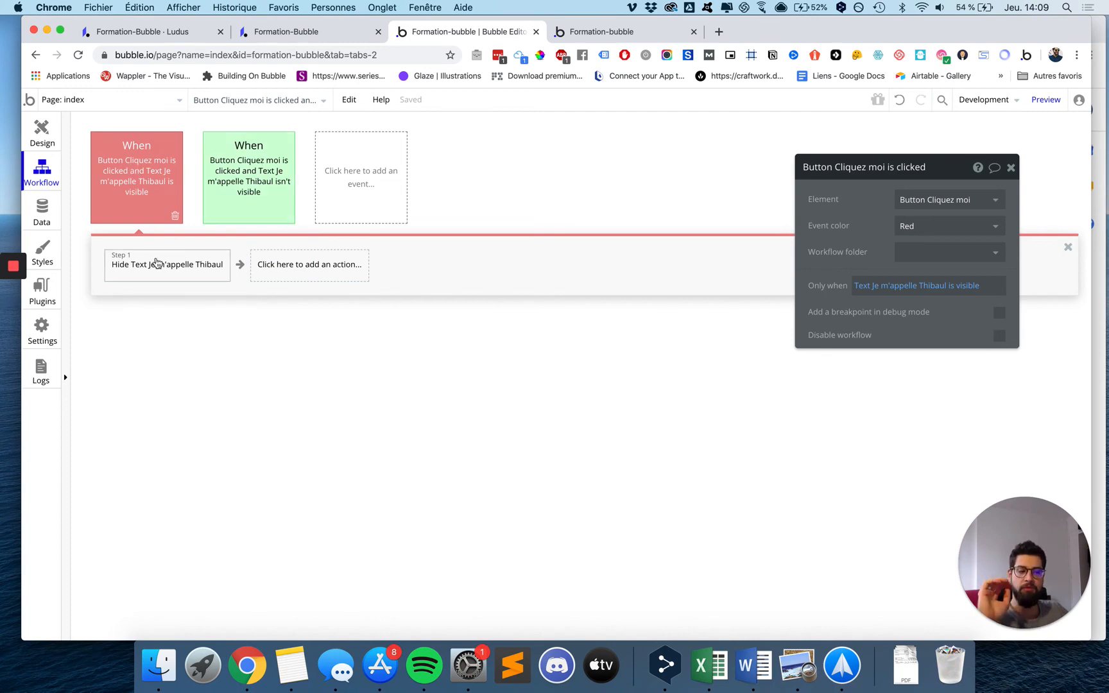
{"action": "left_click", "coordinate": [174, 269]}
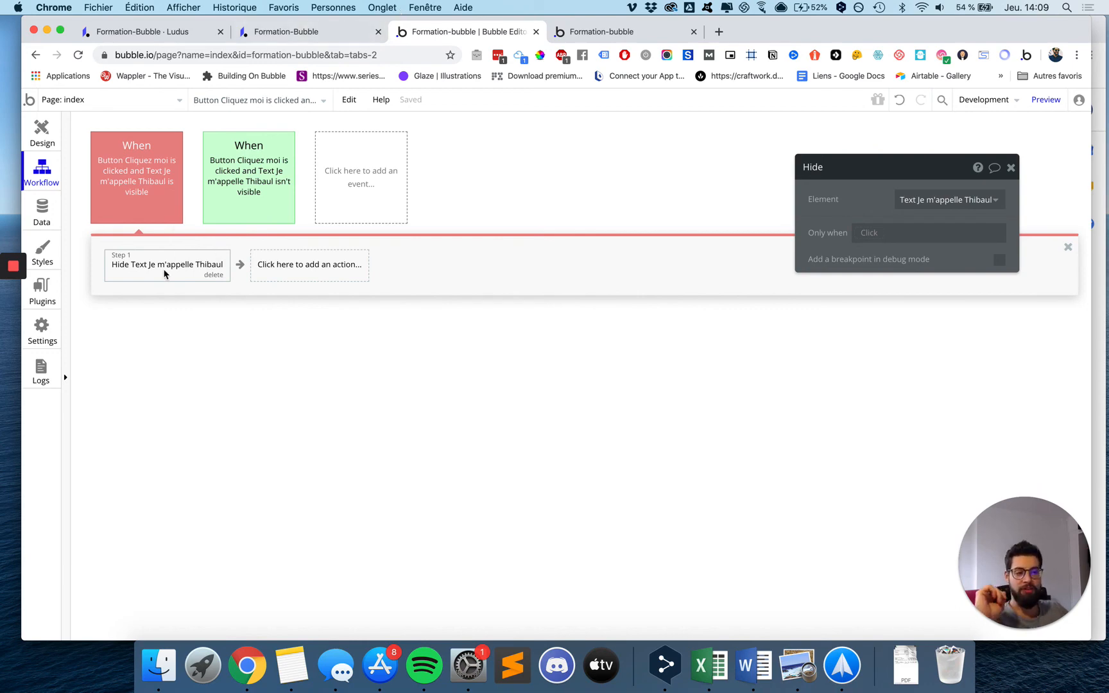
{"action": "key", "text": "super+alt+Left"}
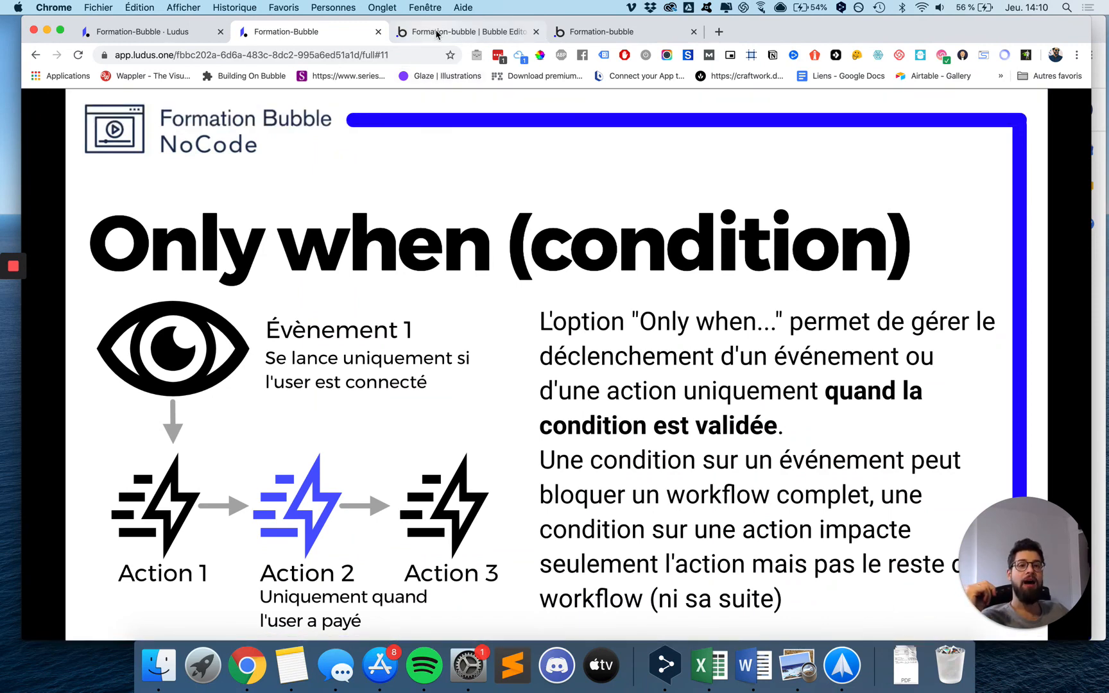
Return to the Bubble editor and compare the page design with the green and red click workflows, ending in the design view.
{"action": "left_click", "coordinate": [437, 33]}
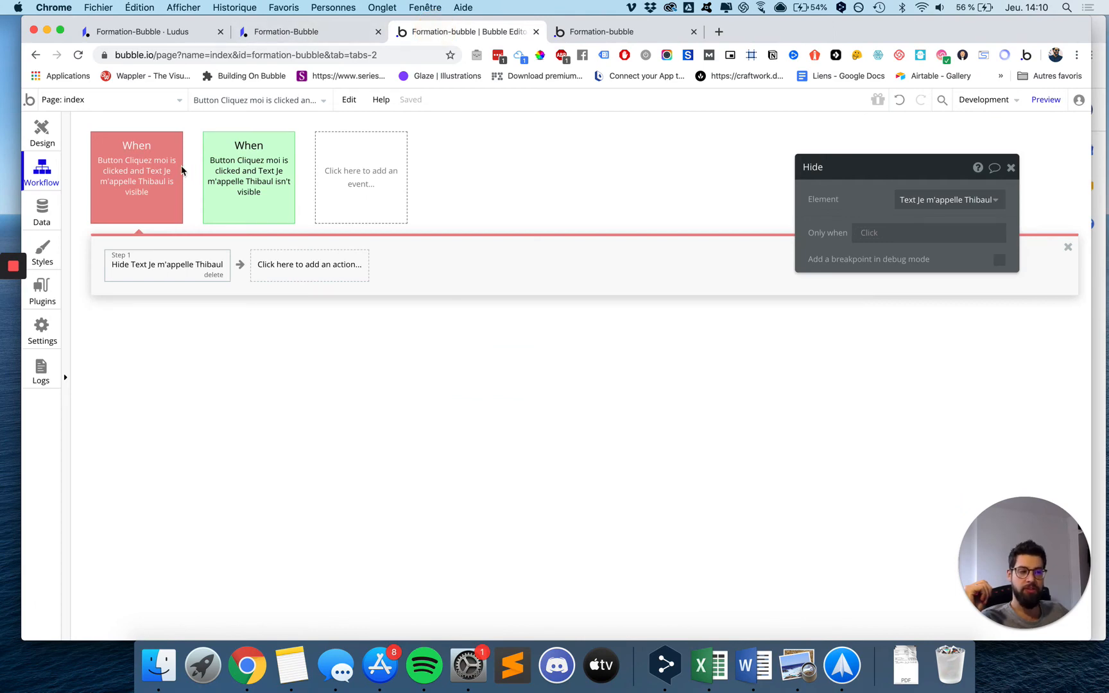
{"action": "left_click", "coordinate": [42, 134]}
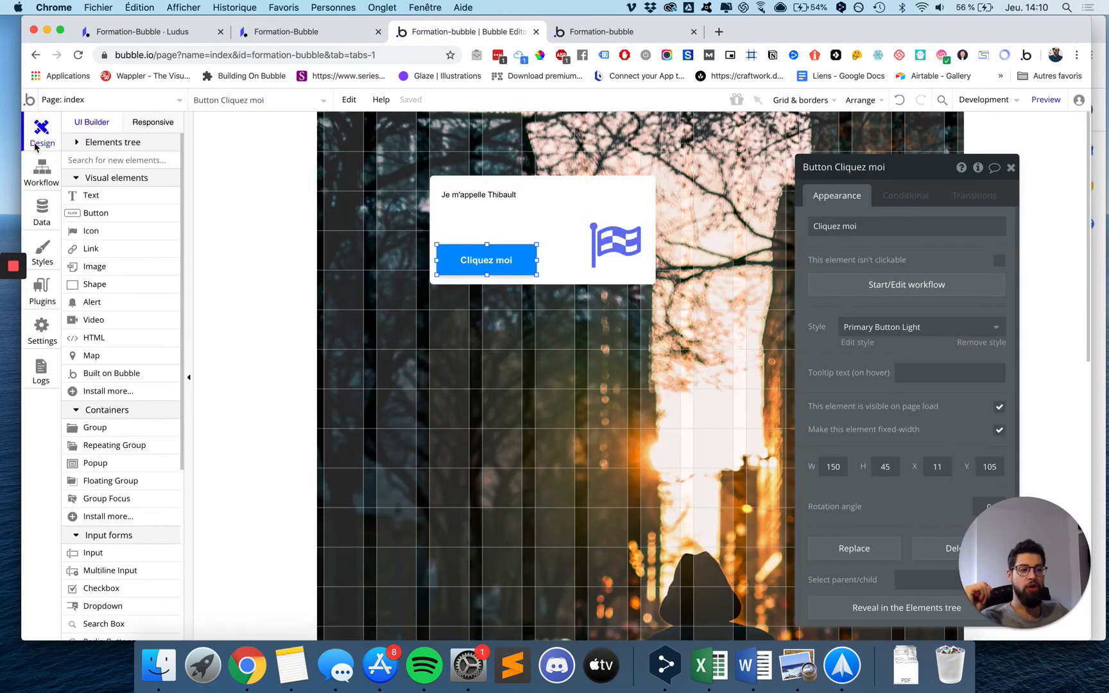
{"action": "left_click", "coordinate": [35, 173]}
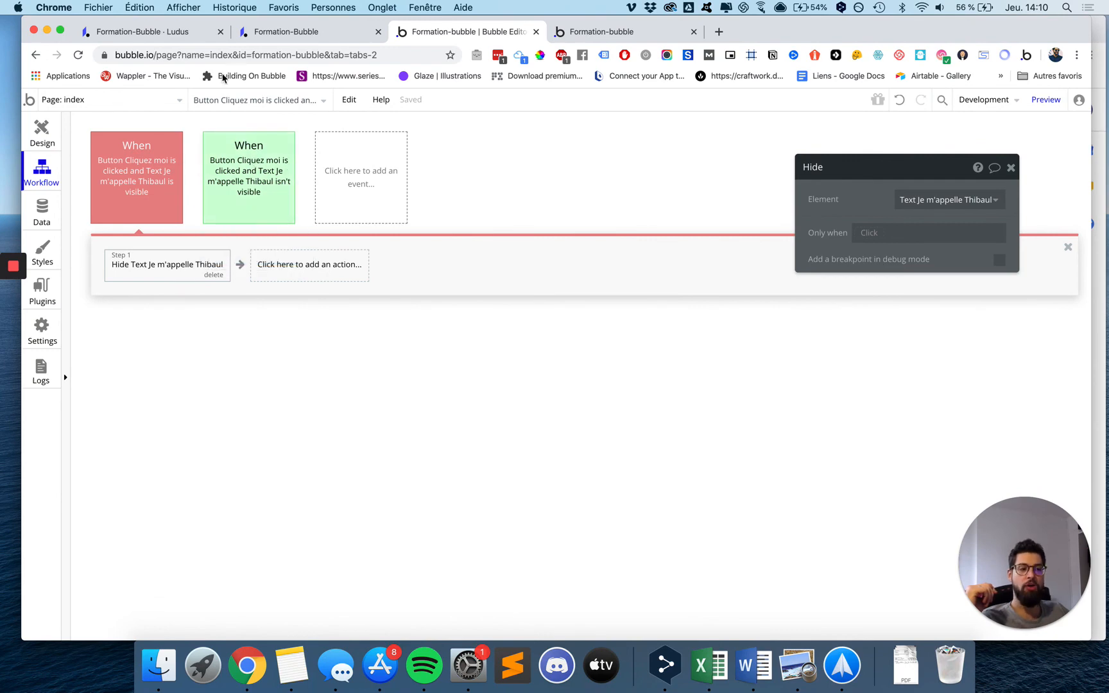
{"action": "left_click", "coordinate": [257, 183]}
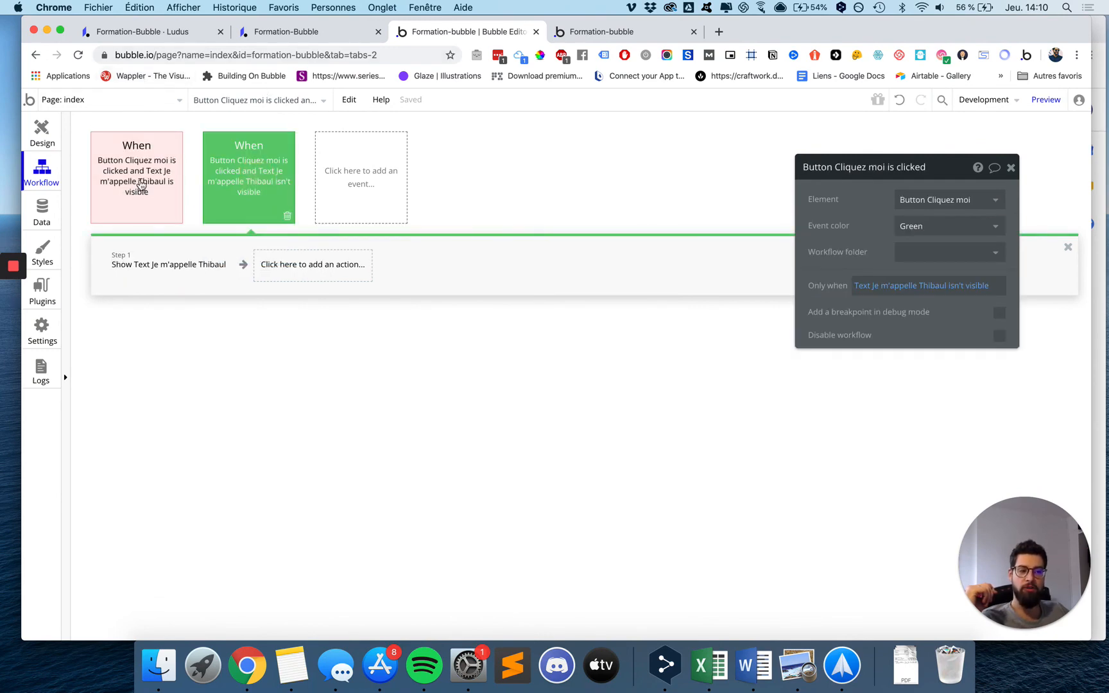
{"action": "left_click", "coordinate": [142, 185]}
{"action": "left_click", "coordinate": [244, 184]}
{"action": "left_click", "coordinate": [156, 194]}
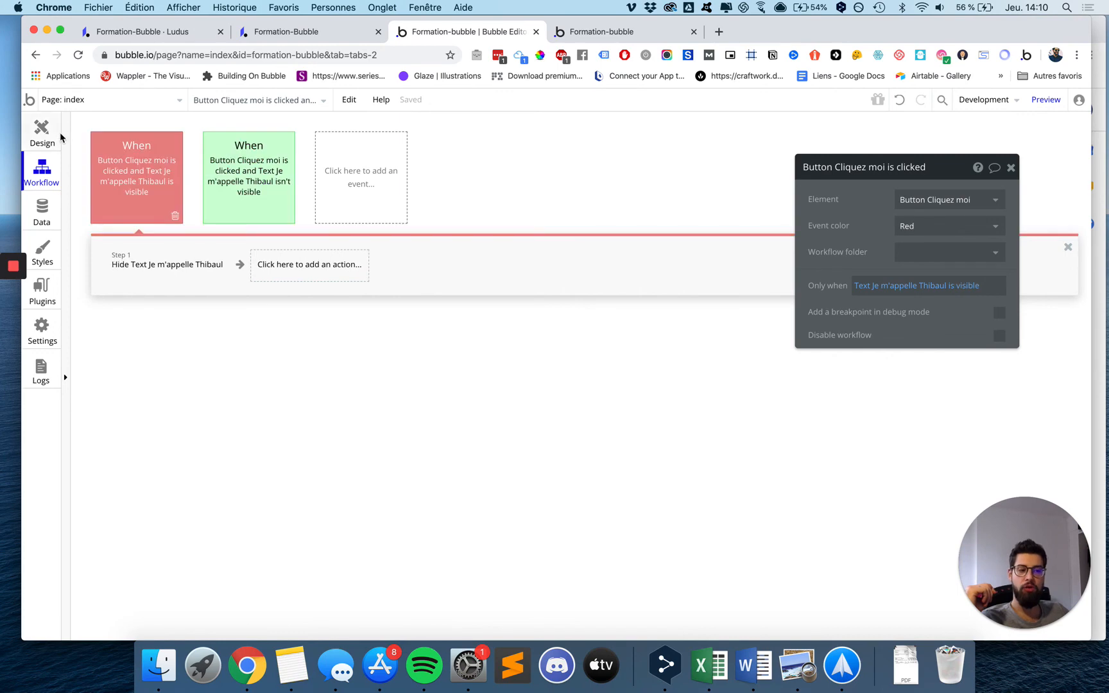
{"action": "left_click", "coordinate": [58, 133]}
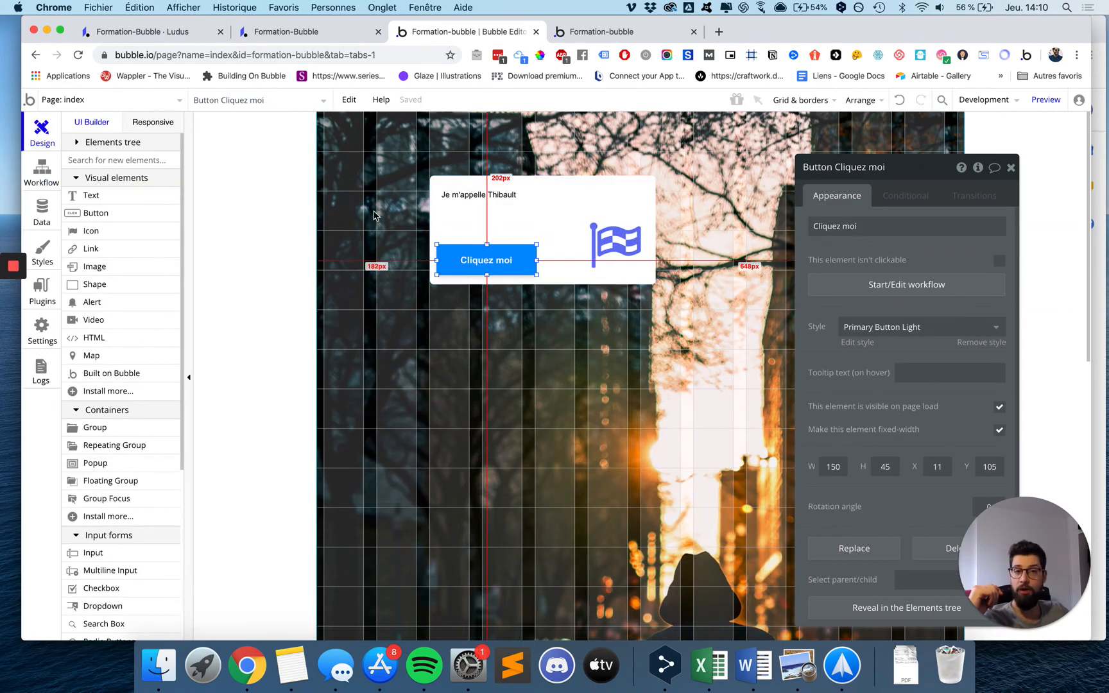